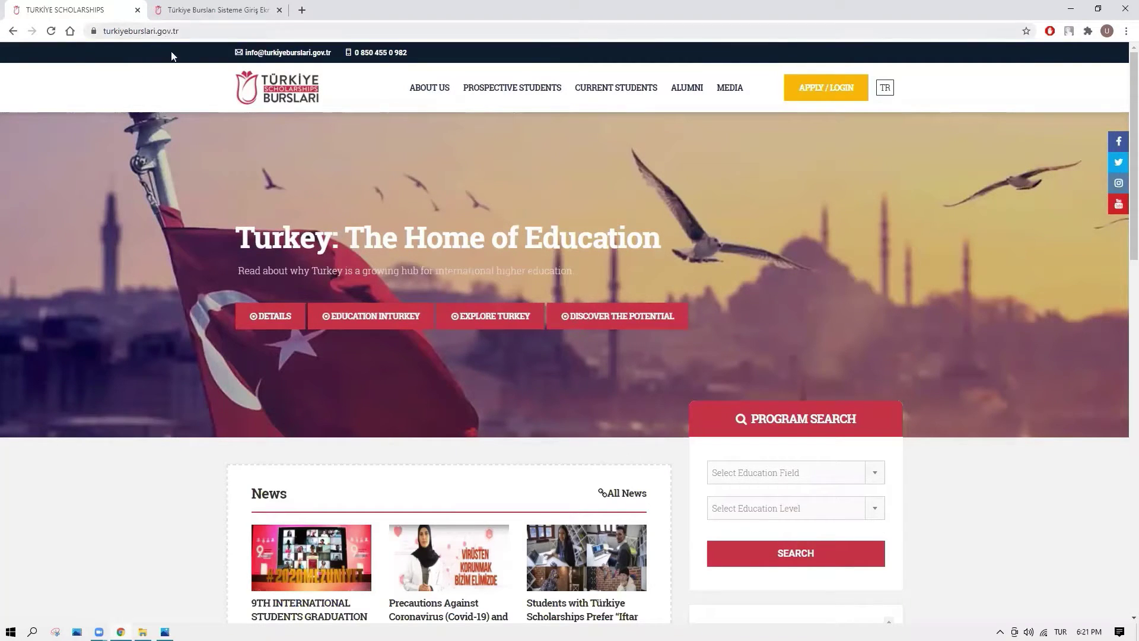
Open the APPLY / LOGIN application system page in a new tab from the site header.
left_click(805, 99)
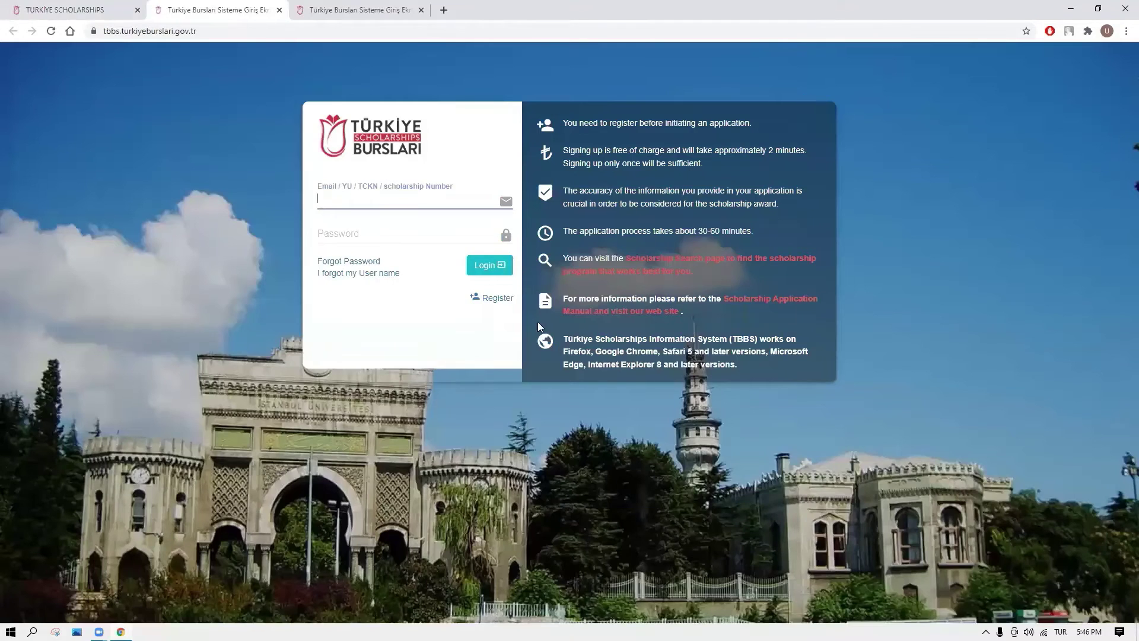
Go to the Register form for a new applicant account from the login page.
left_click(495, 299)
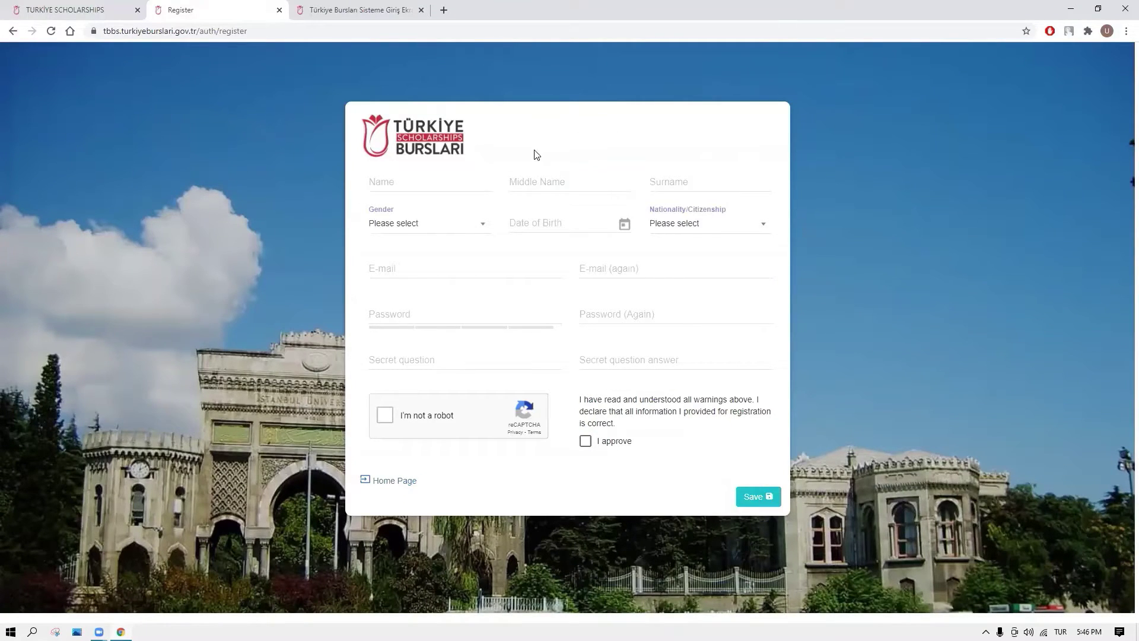
Enter the applicant's first name and surname, correcting a missing letter in the surname.
left_click(409, 184)
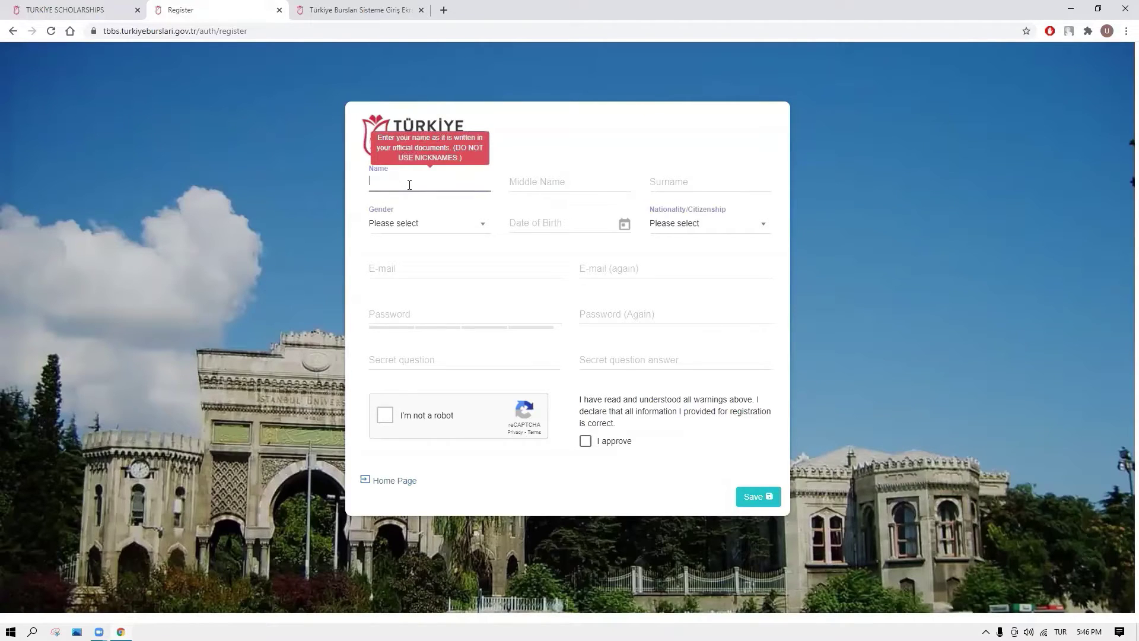
type("MEHMET")
mouse_move(551, 184)
left_click(671, 181)
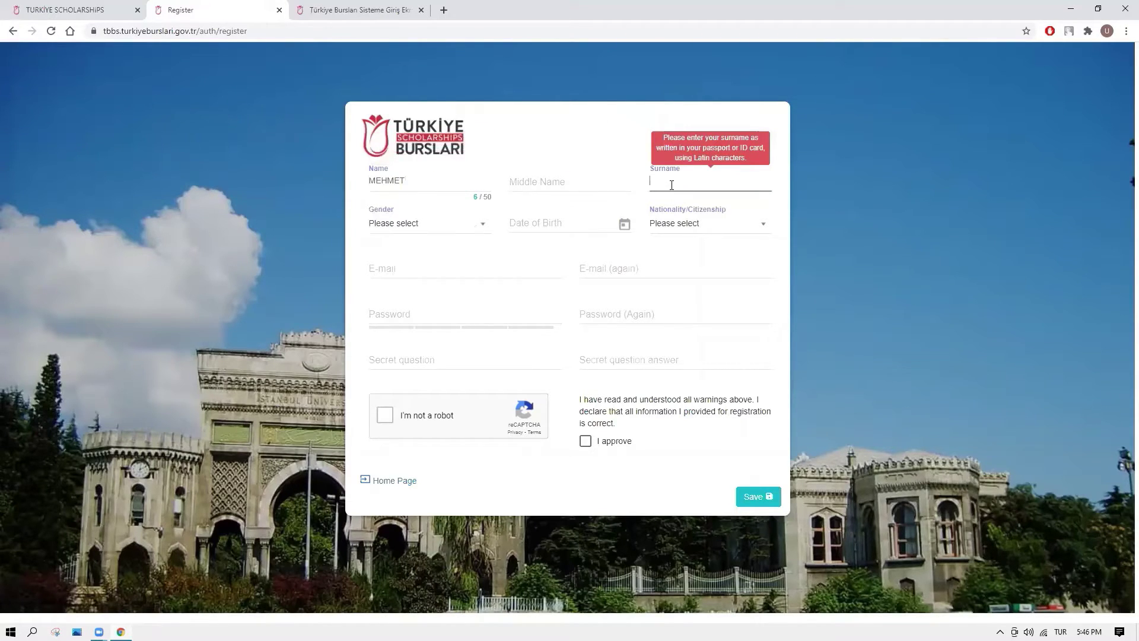
type("YLMAZ")
left_click(656, 181)
type("I")
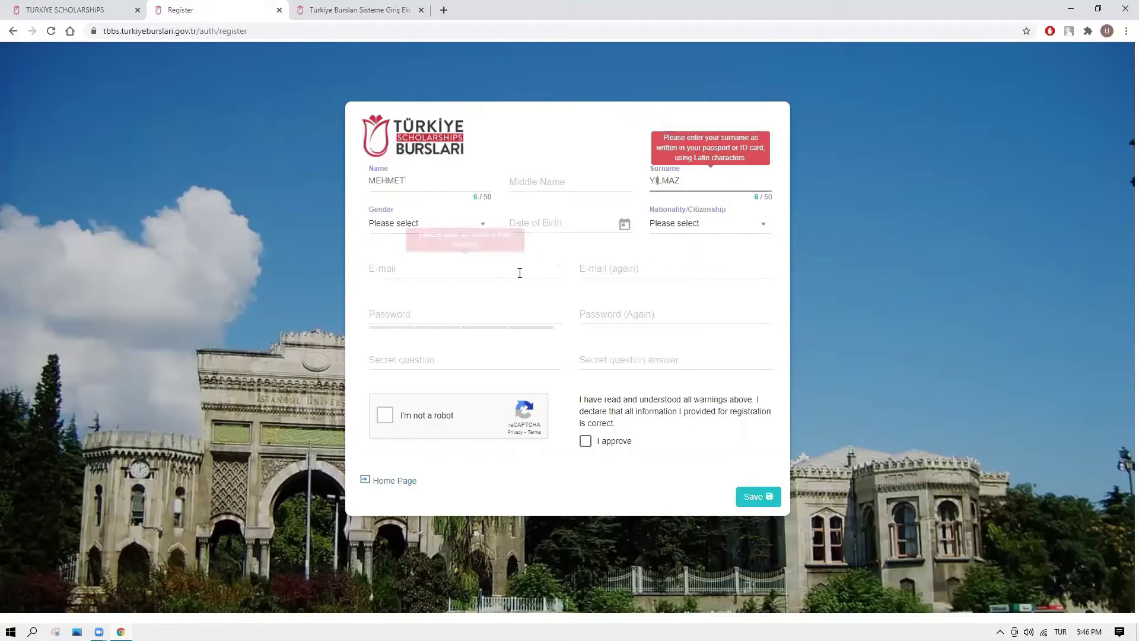
Set gender to Male and date of birth to 01/02/1990.
left_click(401, 229)
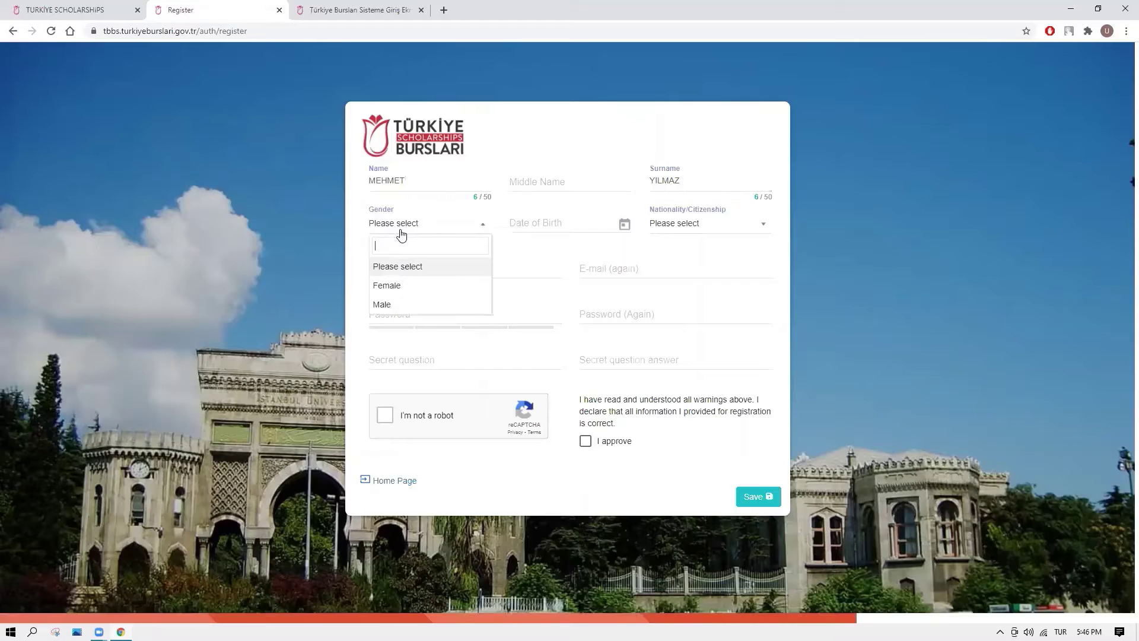
left_click(386, 300)
left_click(555, 224)
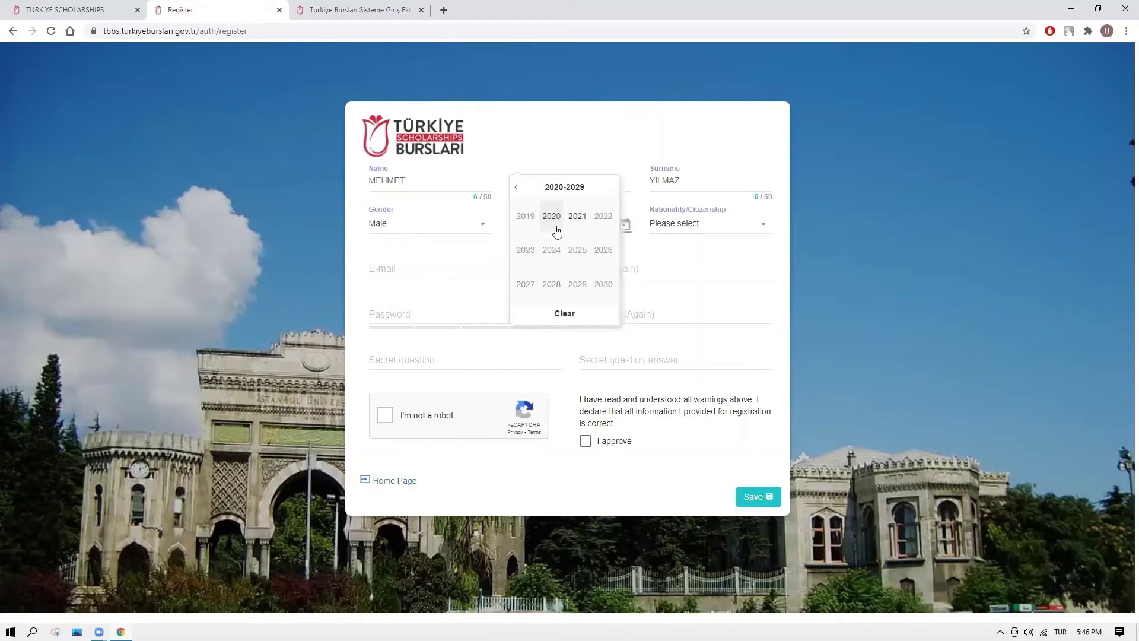
left_click(515, 190)
left_click(515, 190)
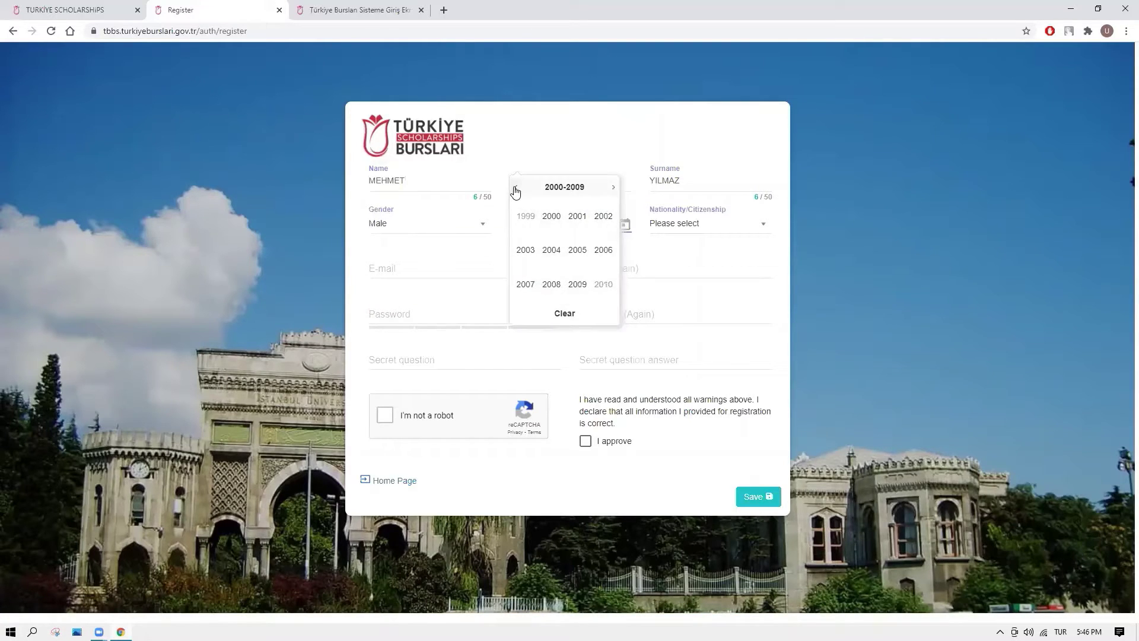
left_click(516, 190)
left_click(551, 216)
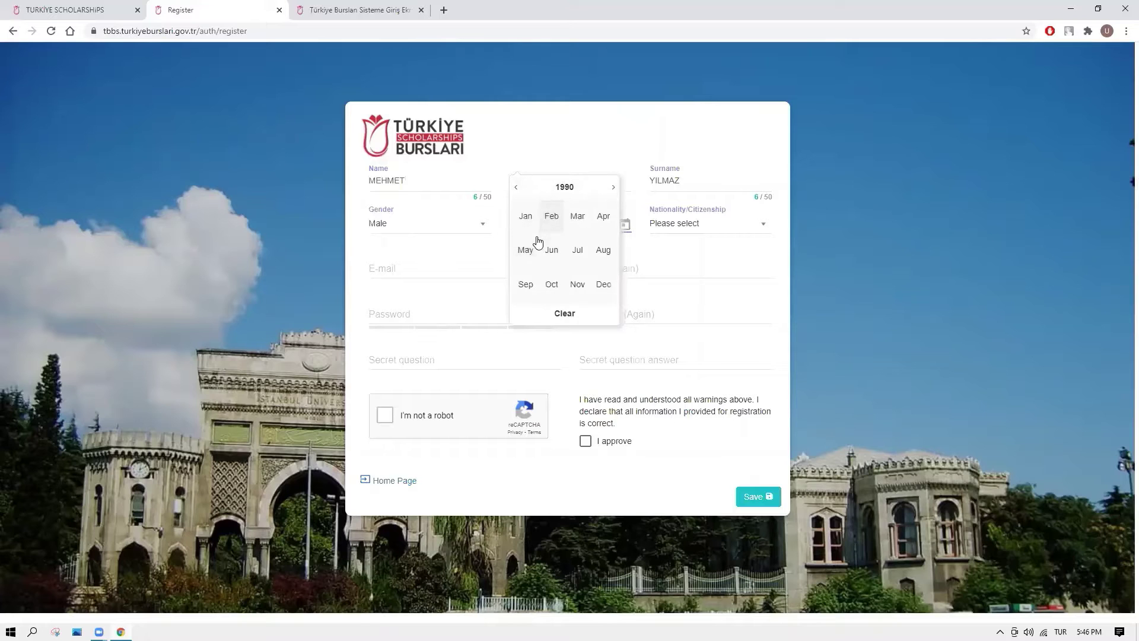
left_click(552, 223)
left_click(588, 223)
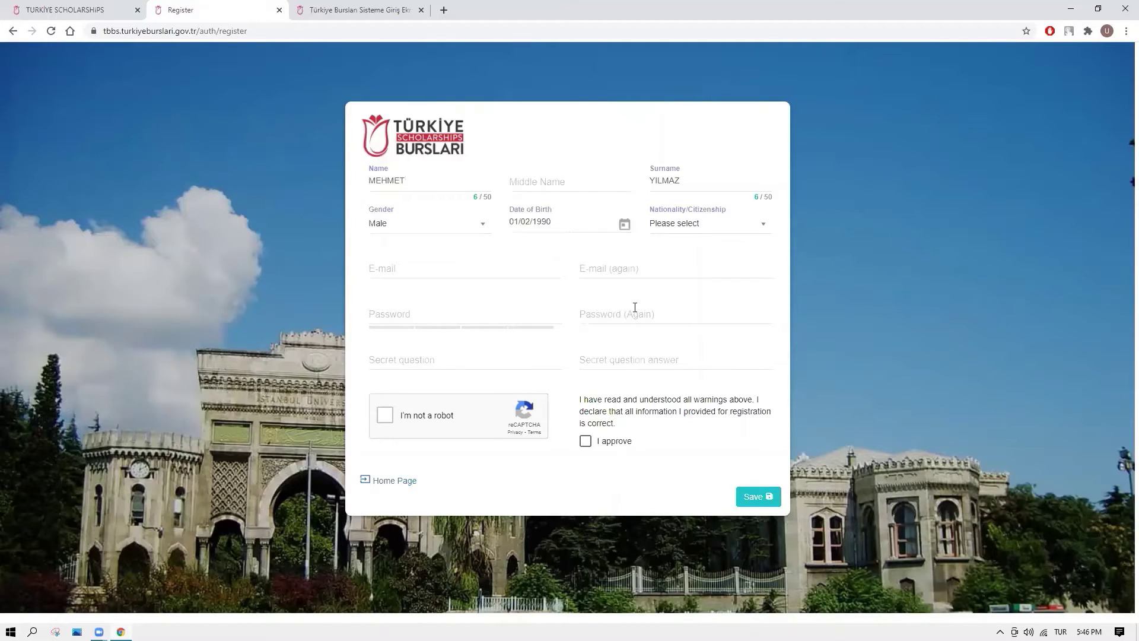
Search for and select Germany as the nationality.
left_click(704, 231)
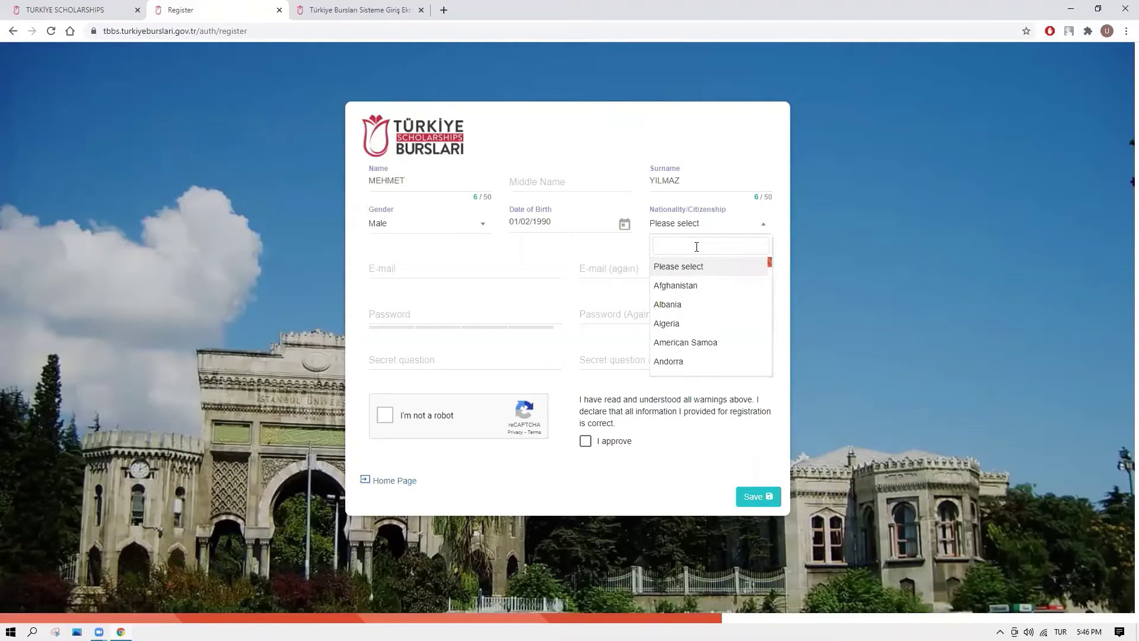
type("germ")
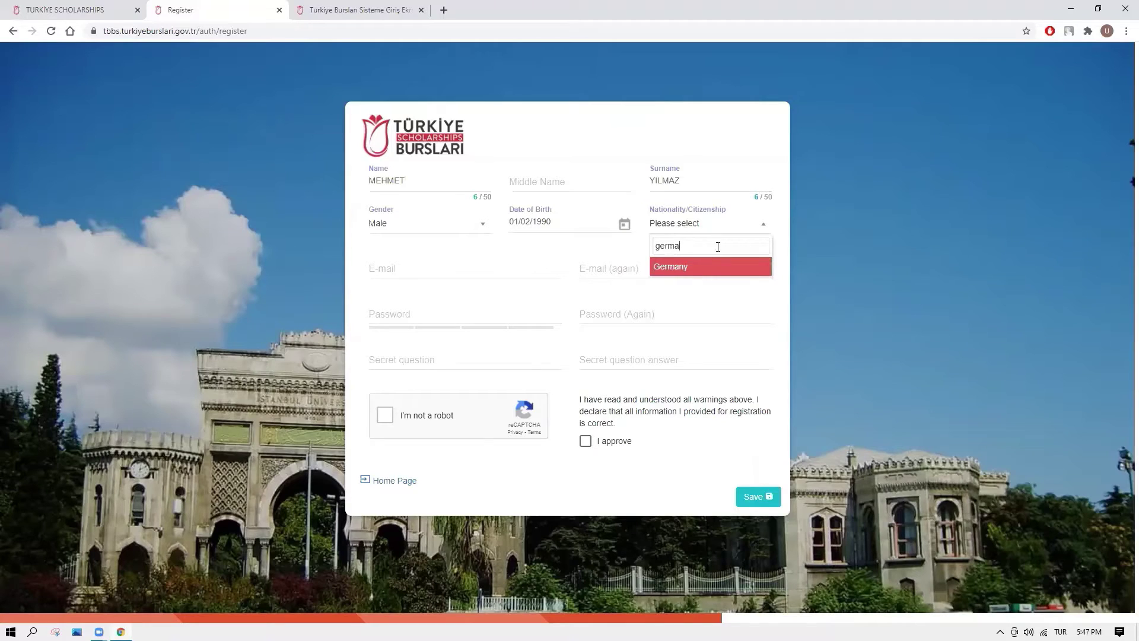
type("a")
left_click(704, 268)
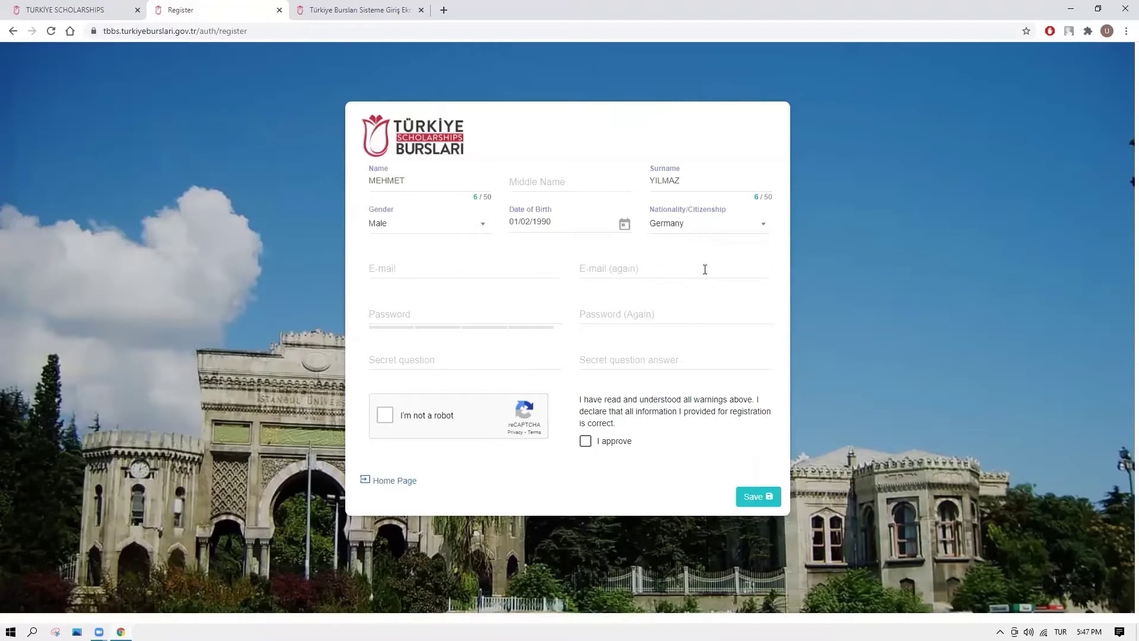
Fill in the applicant's e-mail address in both E-mail and E-mail (again) fields.
left_click(423, 269)
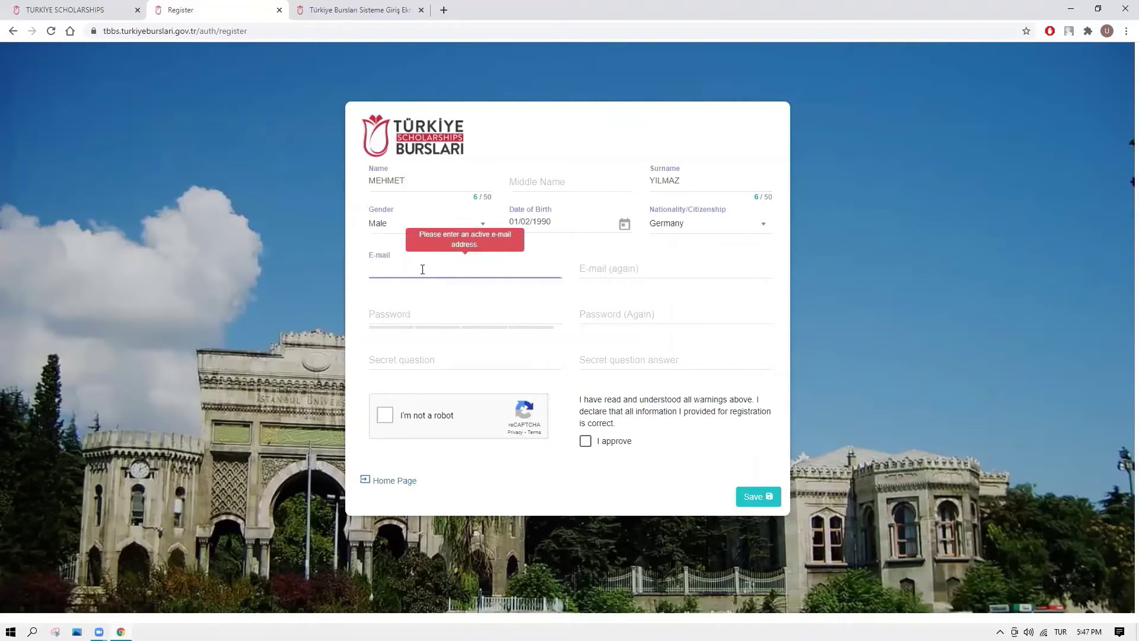
left_click(591, 270)
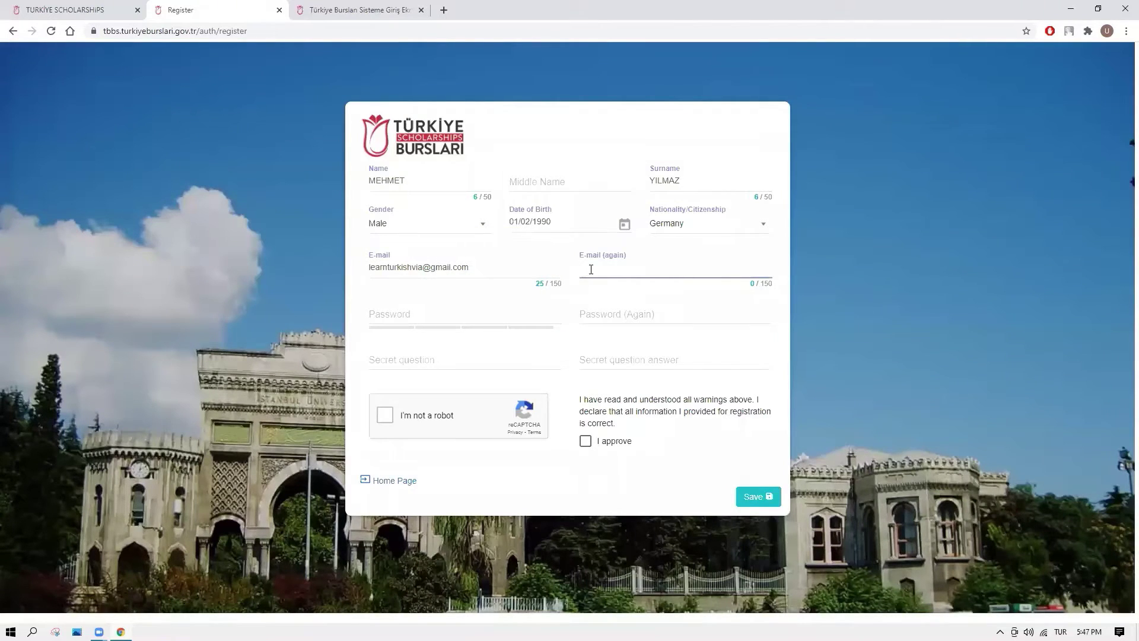
mouse_move(397, 320)
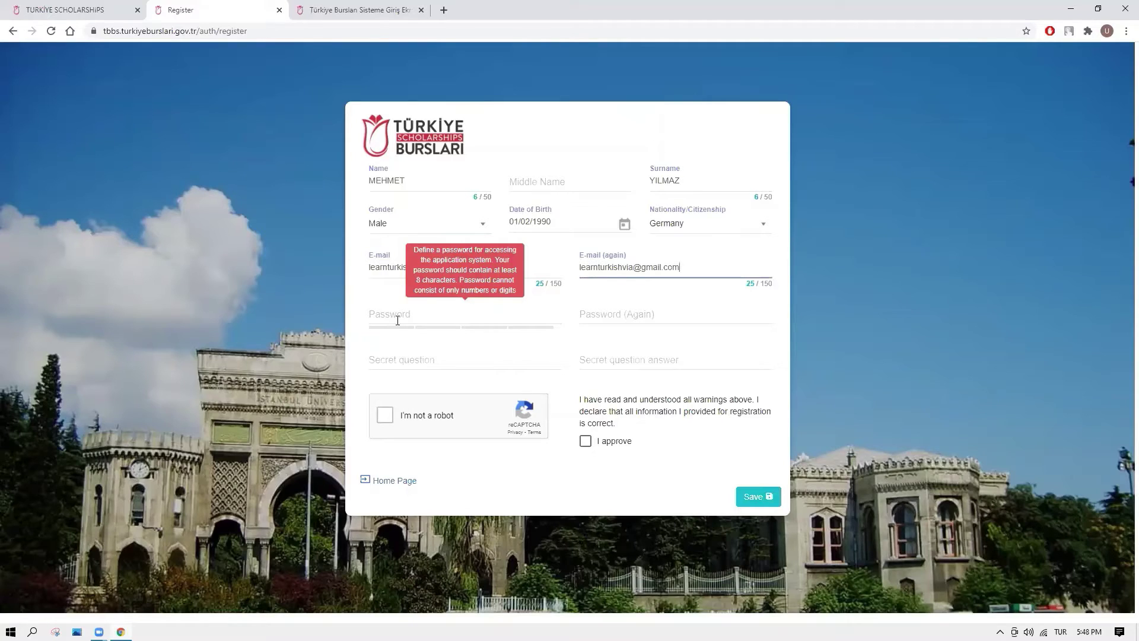
Enter the account password twice, plus a secret question and its answer.
left_click(397, 321)
type("****")
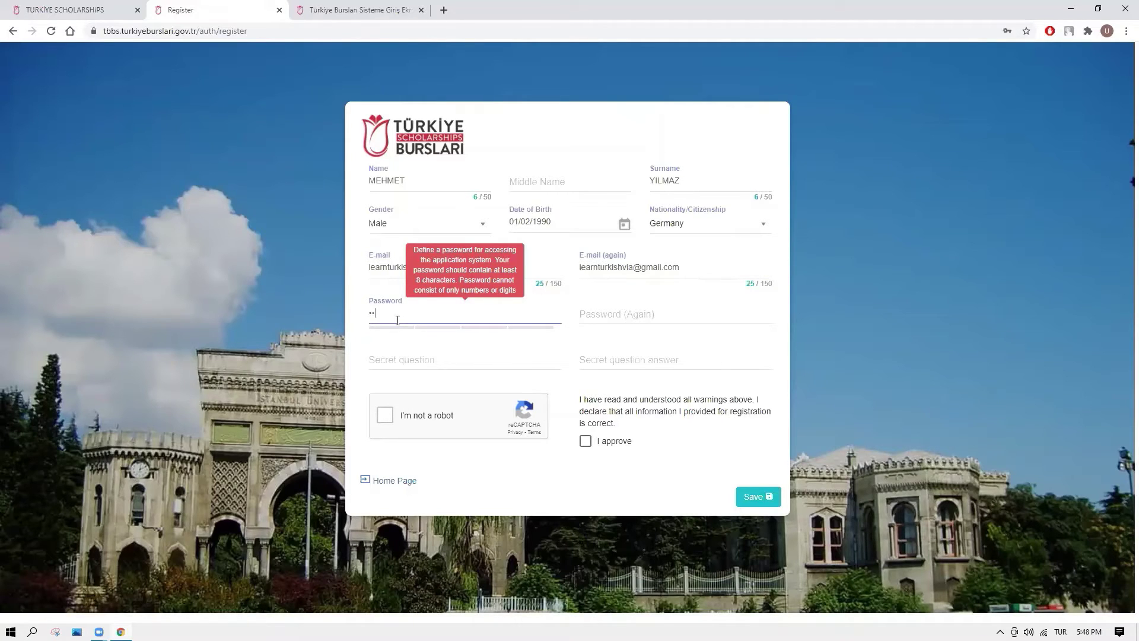
type("*****")
left_click(603, 315)
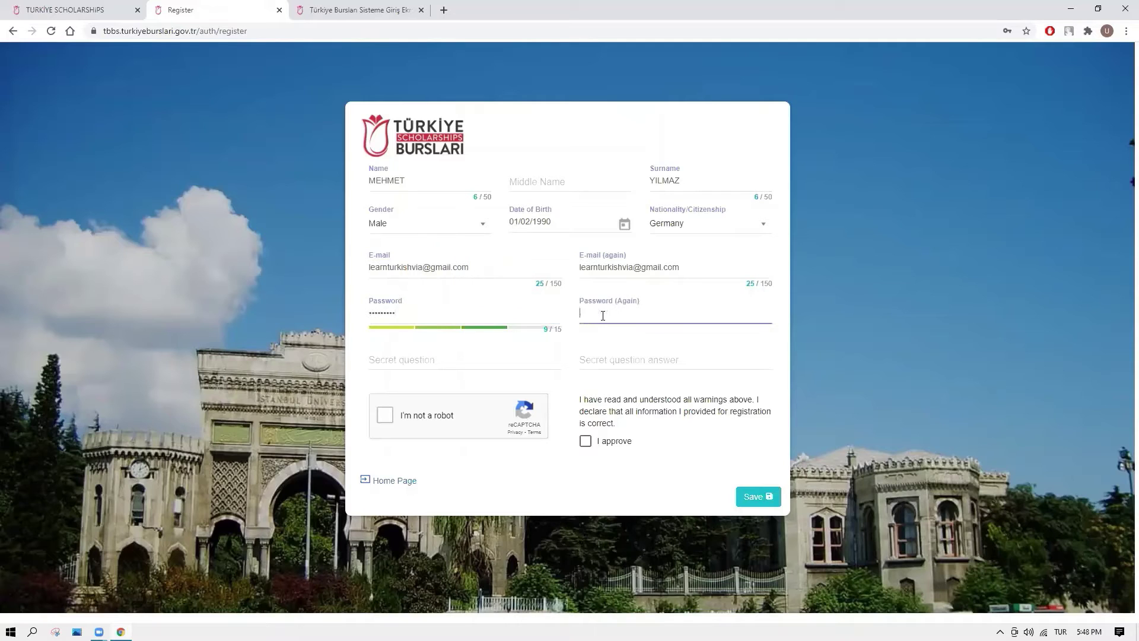
type("*******")
left_click(463, 365)
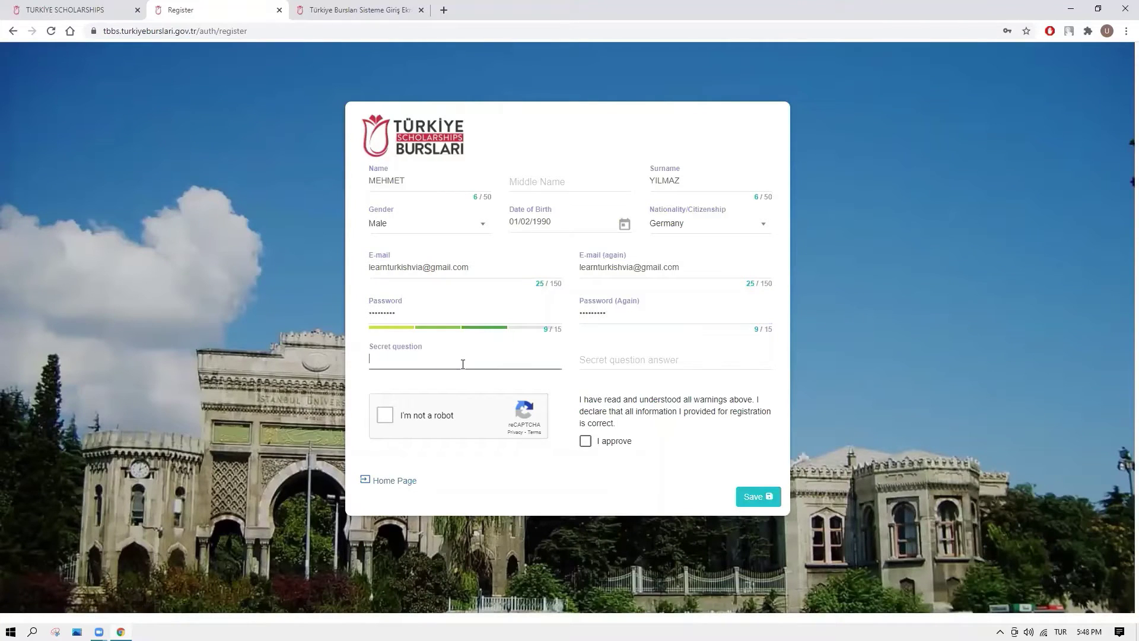
type("favorite city")
left_click(595, 360)
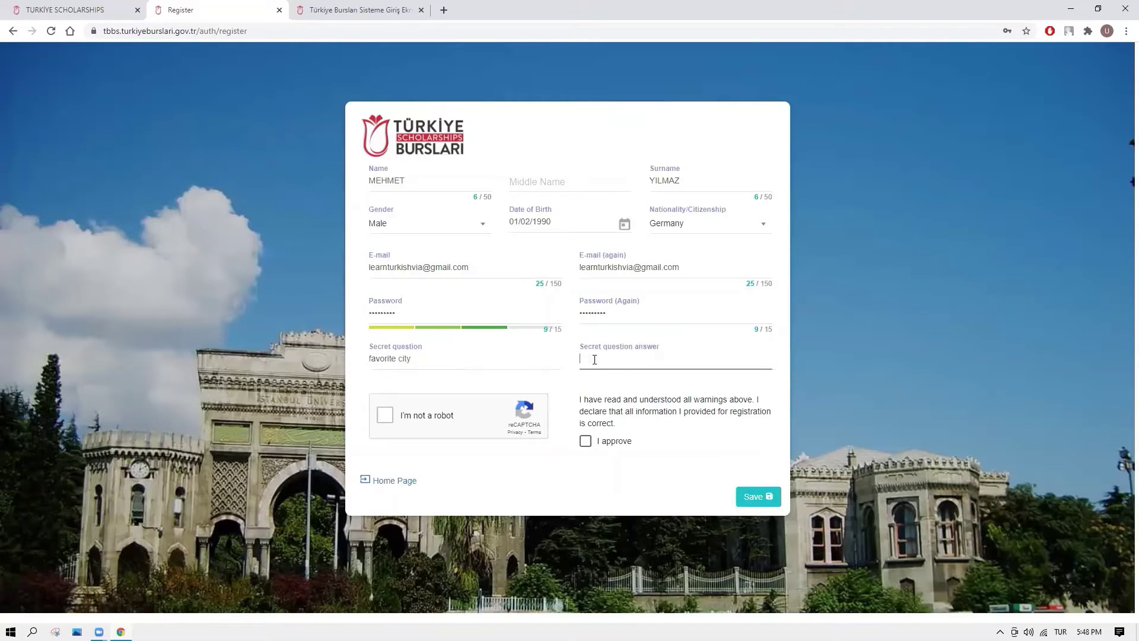
Pass the robot check, approve the declarations, and save the registration.
left_click(384, 417)
left_click(586, 441)
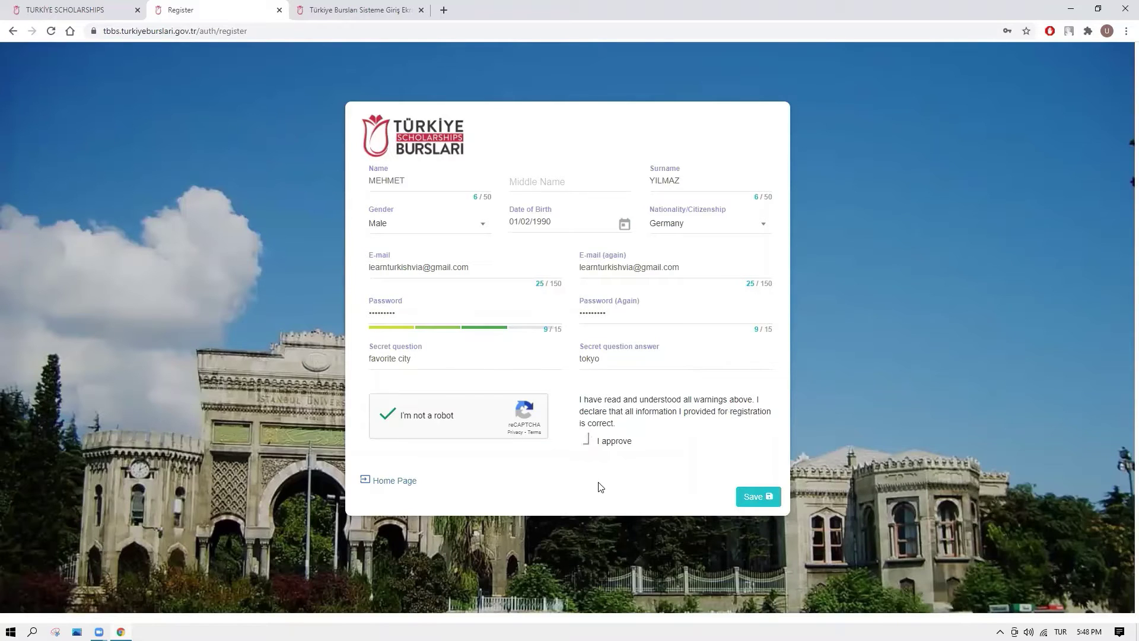
left_click(750, 496)
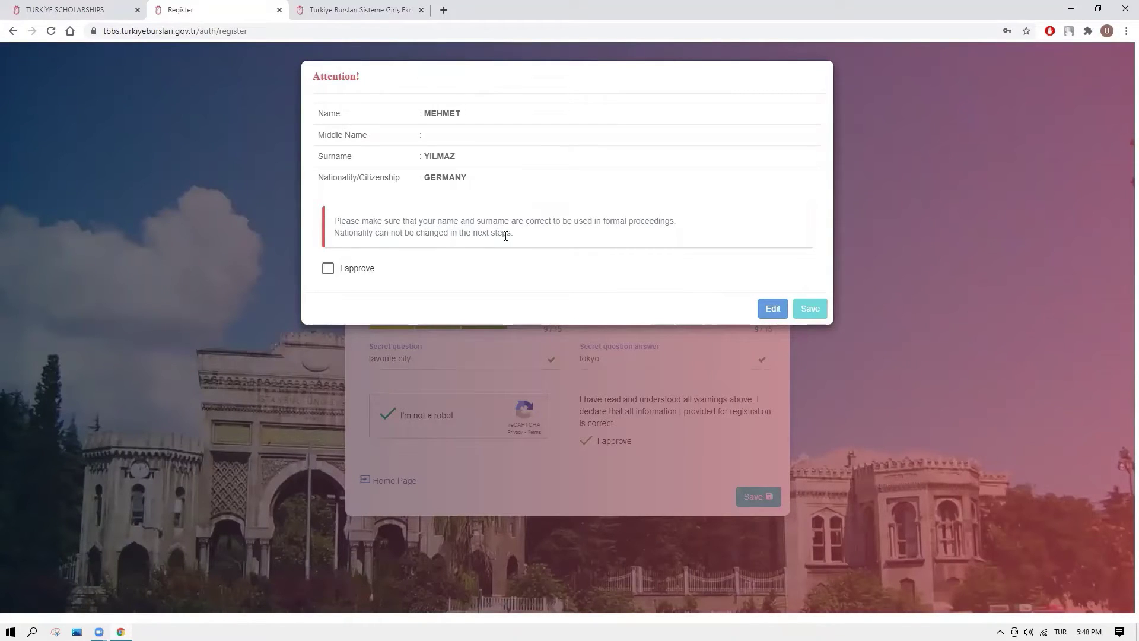
Approve the name and nationality summary in the Attention dialog and save.
left_click(345, 270)
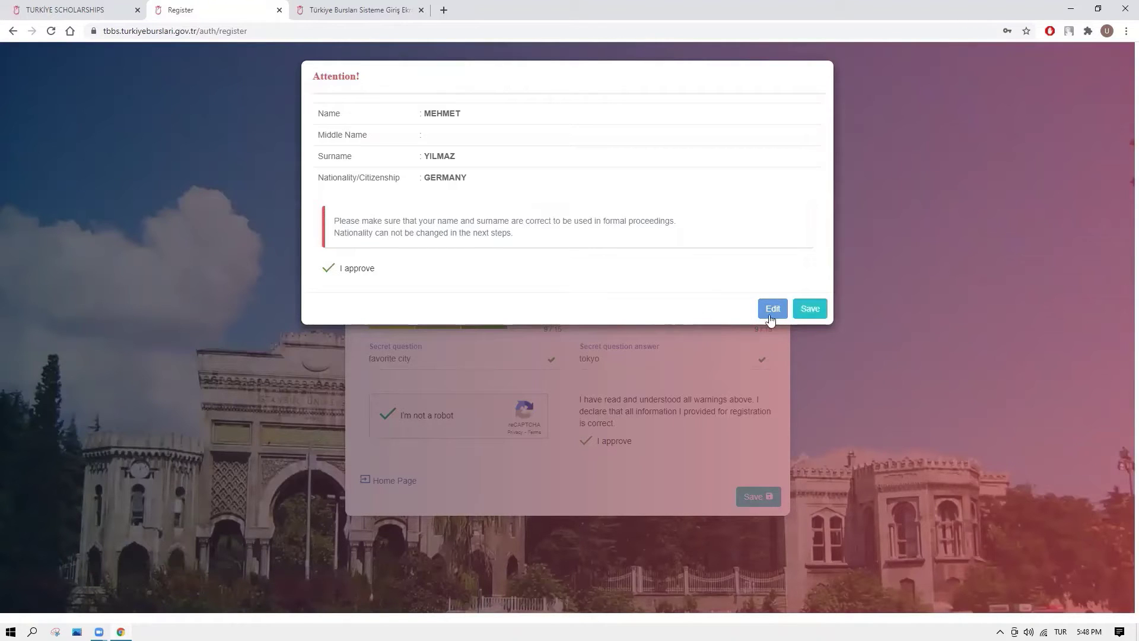
left_click(809, 309)
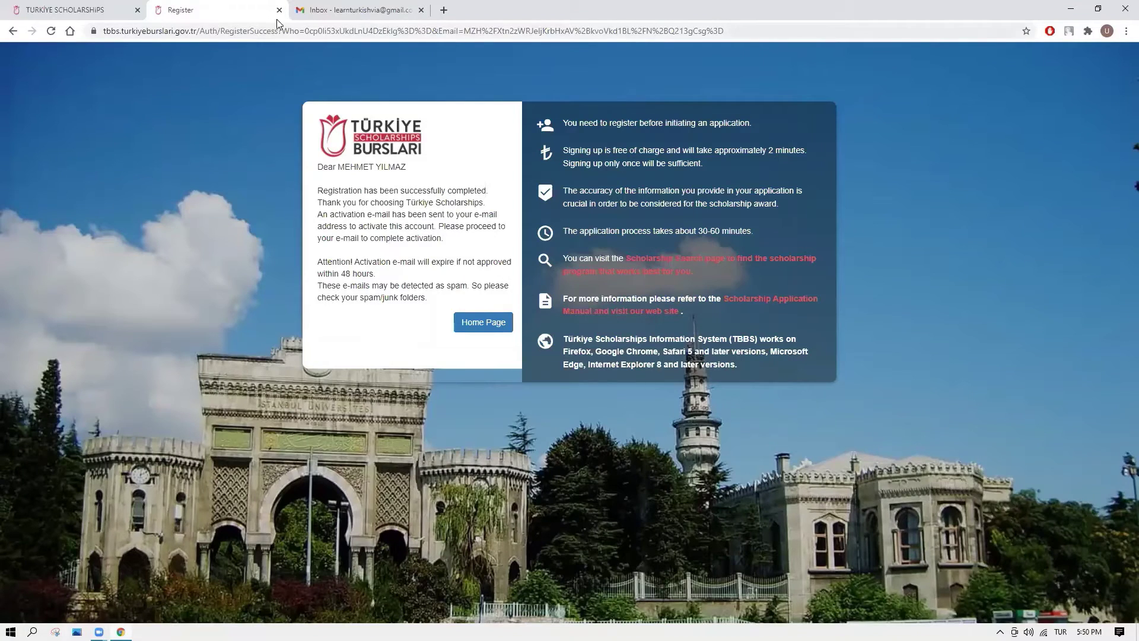
Open the Türkiye Scholarships activation e-mail in Gmail and follow its activation link.
left_click(316, 13)
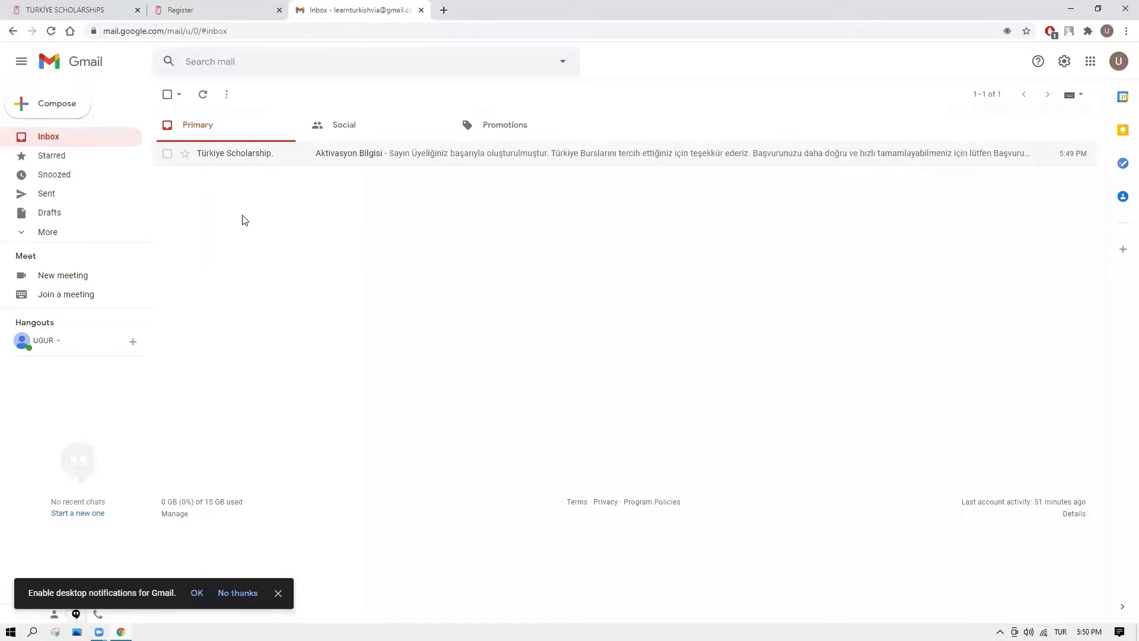
left_click(263, 155)
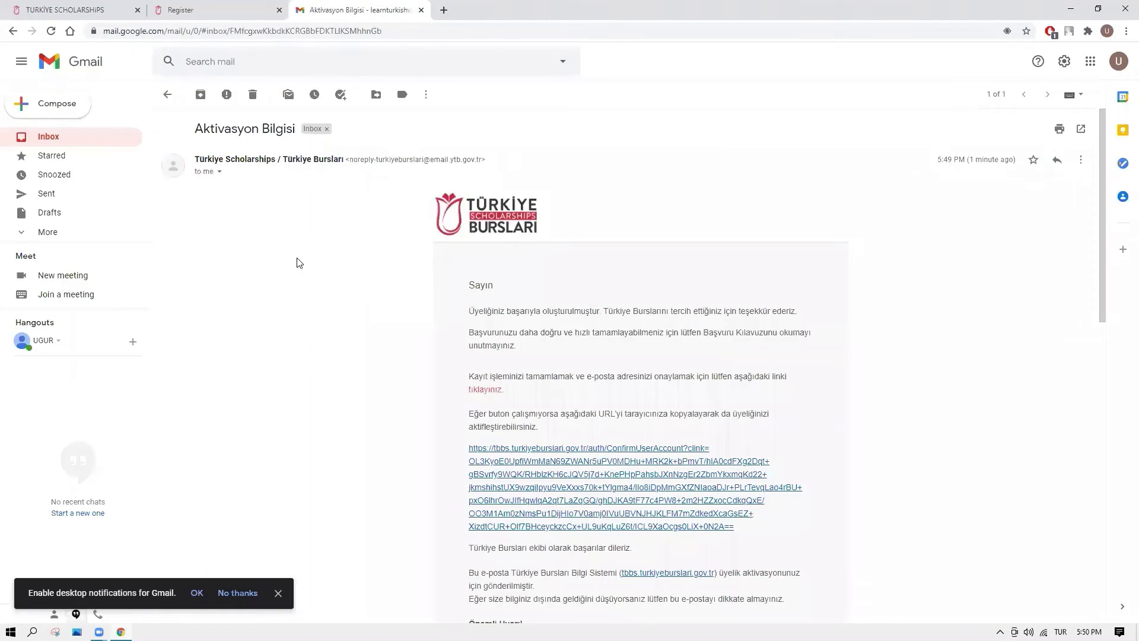
scroll(353, 481, "down", 2)
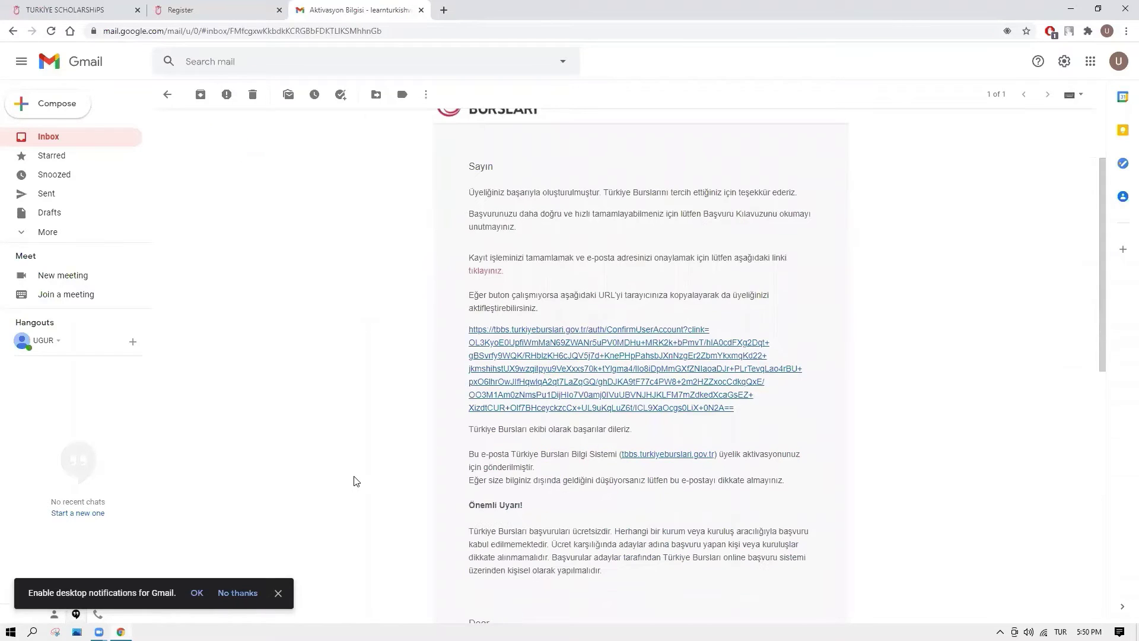
left_click(518, 375)
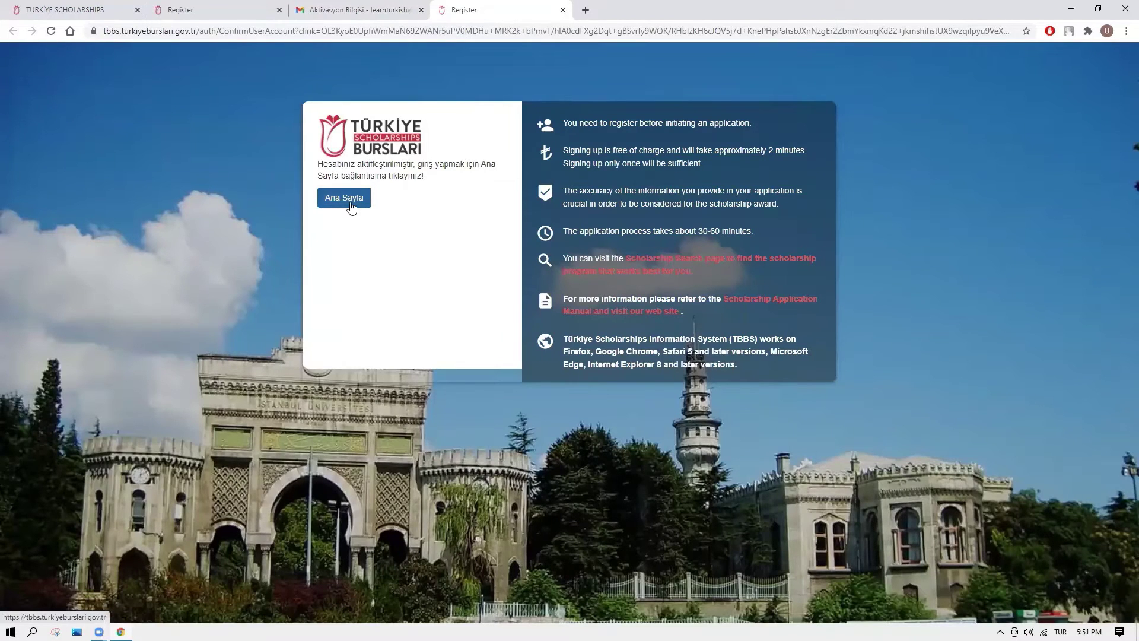
Log in from the main page with the registered e-mail address and account password.
left_click(350, 201)
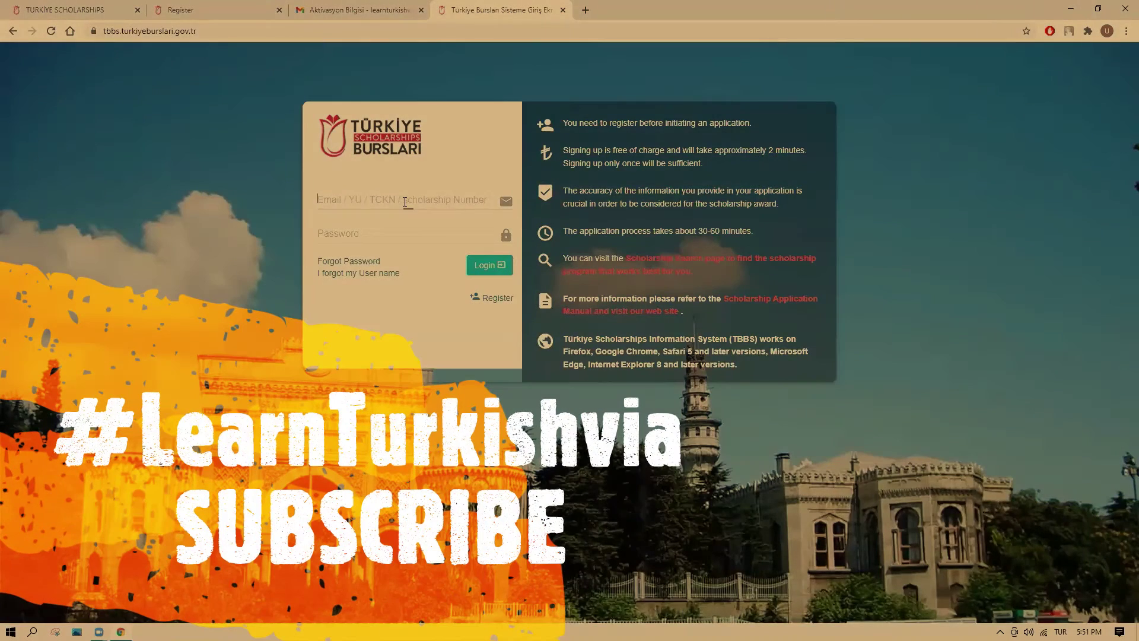
left_click(405, 202)
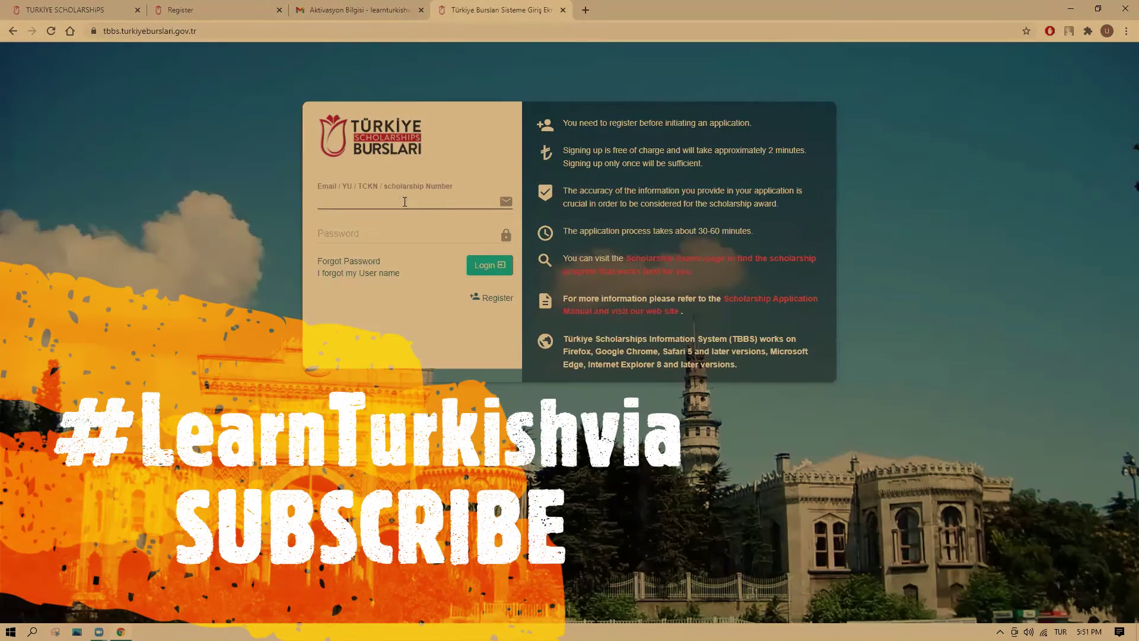
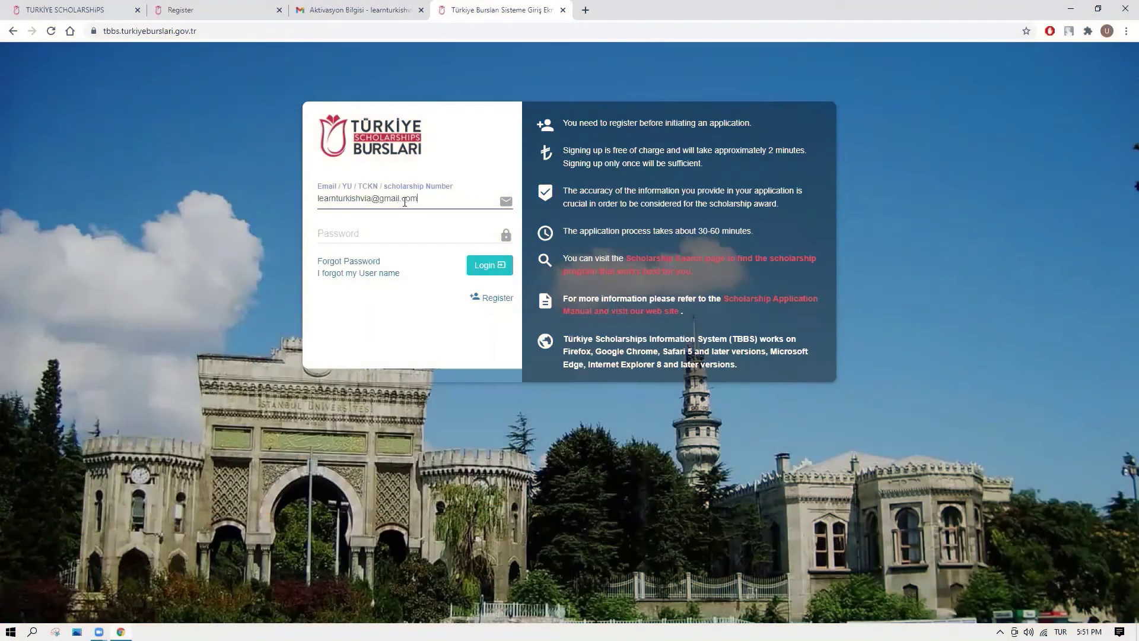
left_click(357, 234)
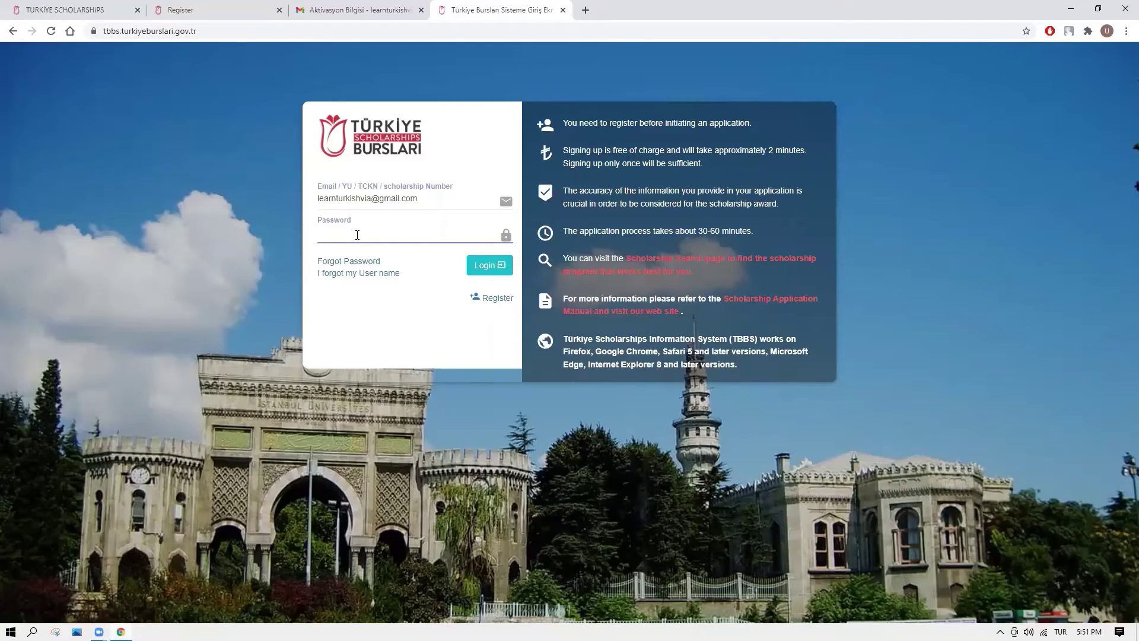
type("******")
left_click(472, 269)
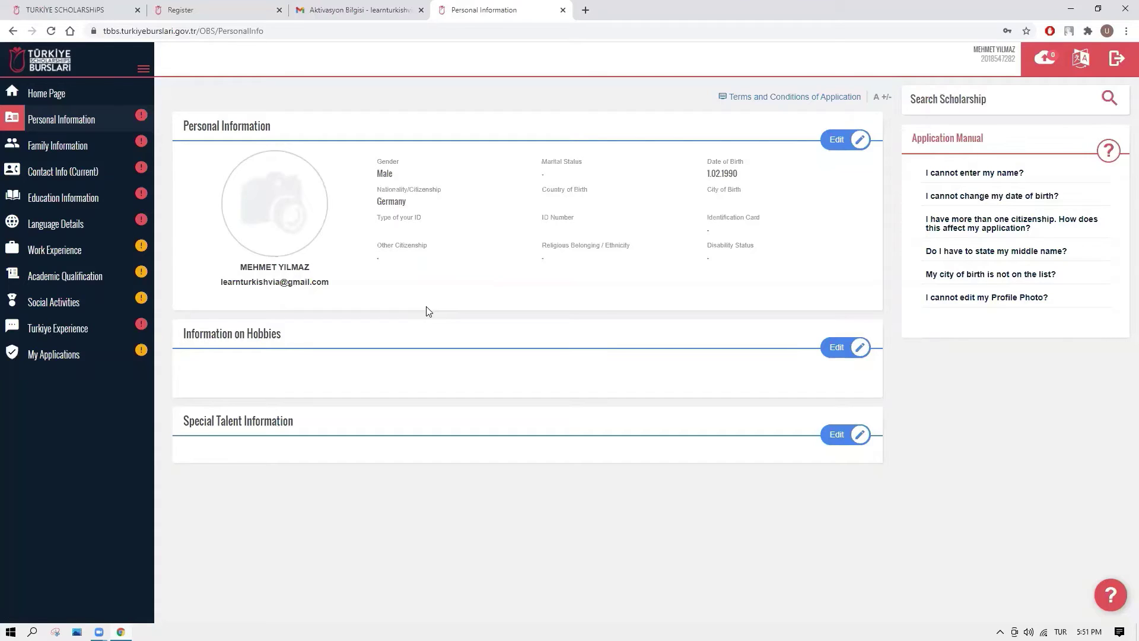
left_click(1085, 59)
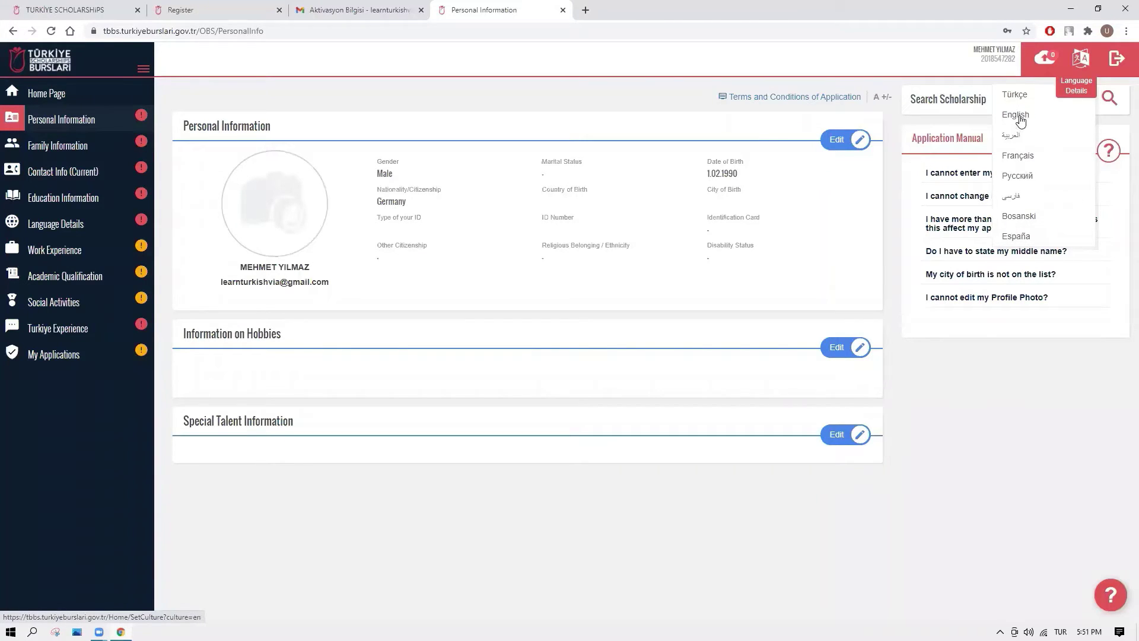
left_click(1020, 102)
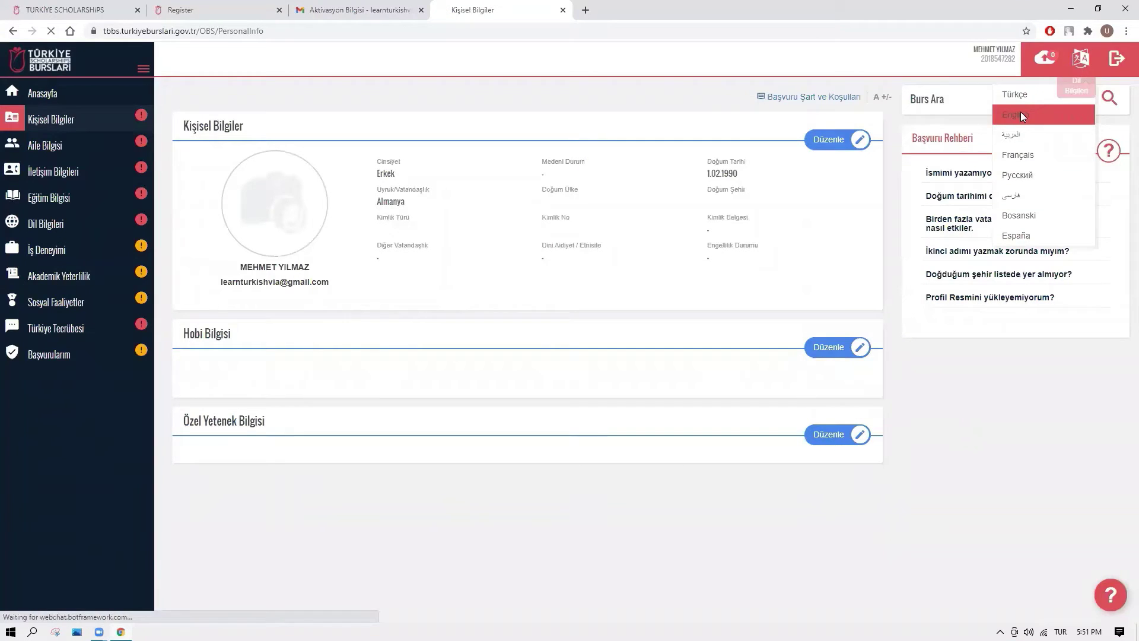
left_click(1021, 113)
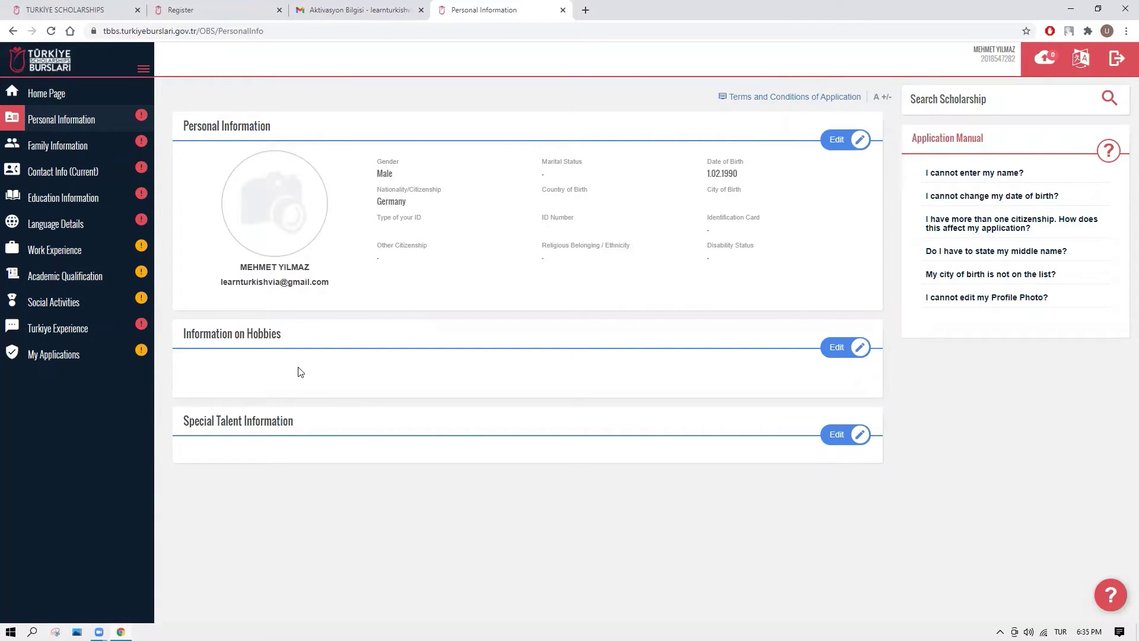
Review the Hobbies and Special Talent edit forms, then open Family Information.
left_click(837, 350)
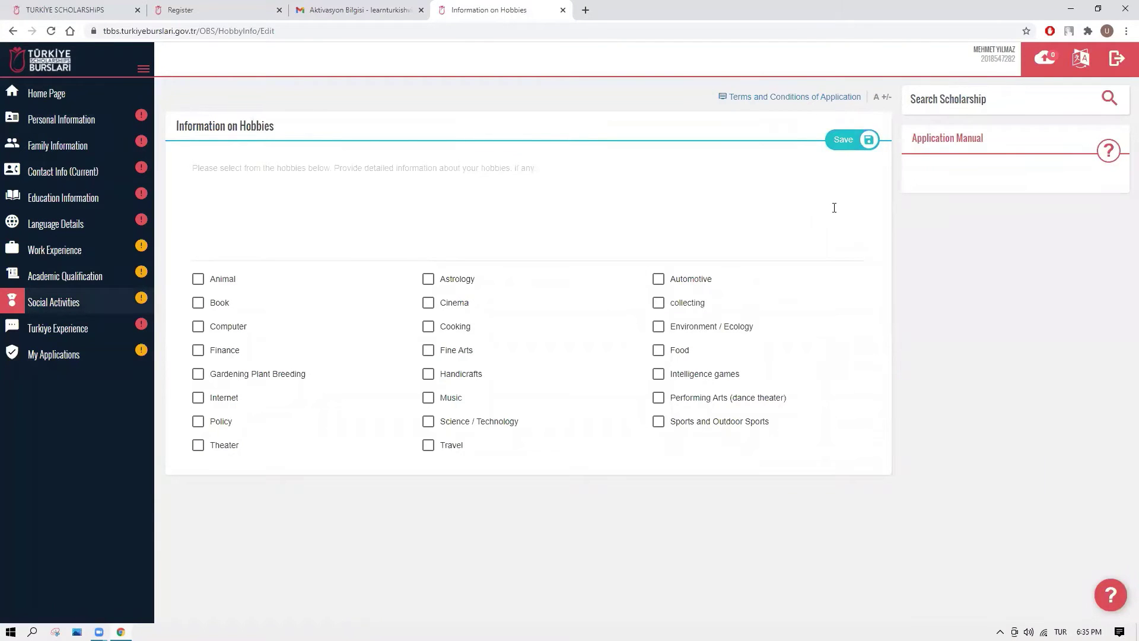
left_click(822, 204)
left_click(96, 120)
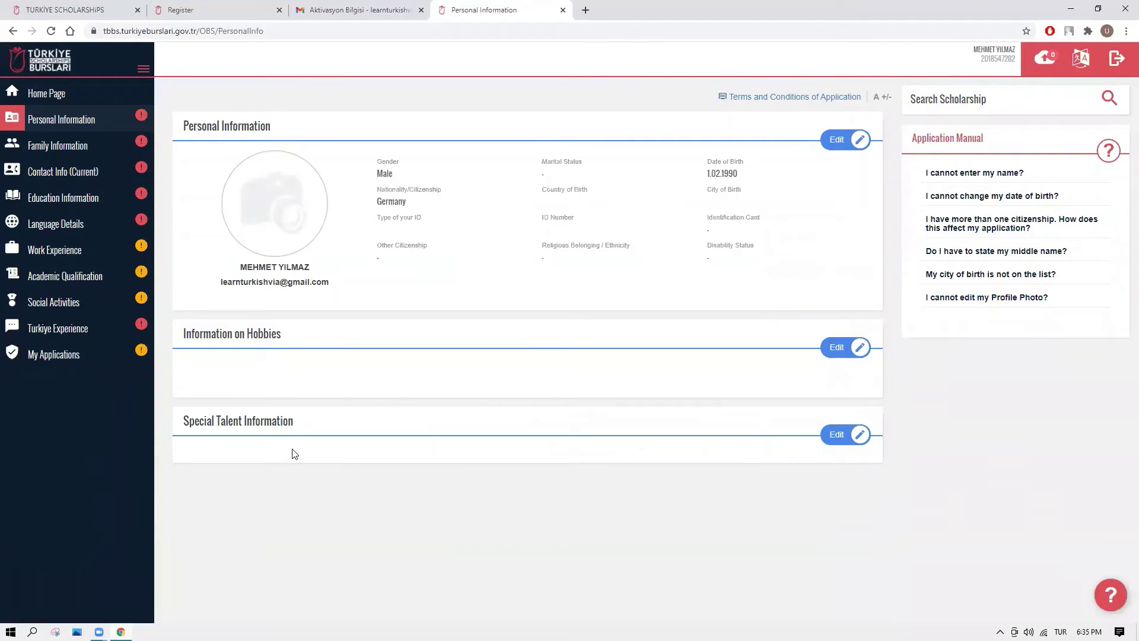
left_click(830, 443)
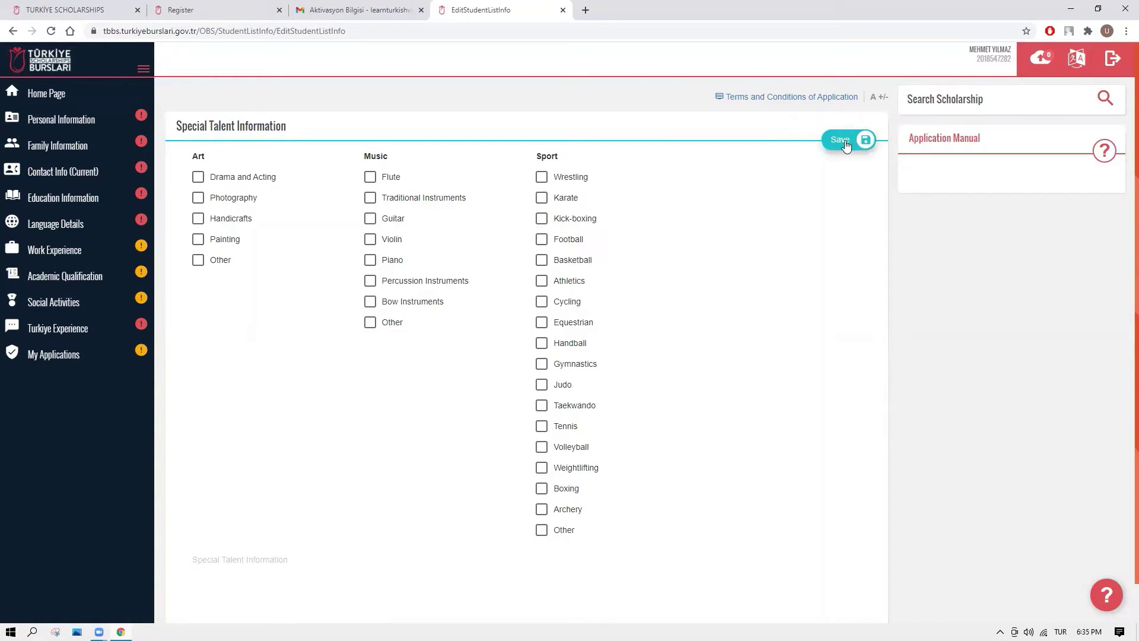
left_click(66, 121)
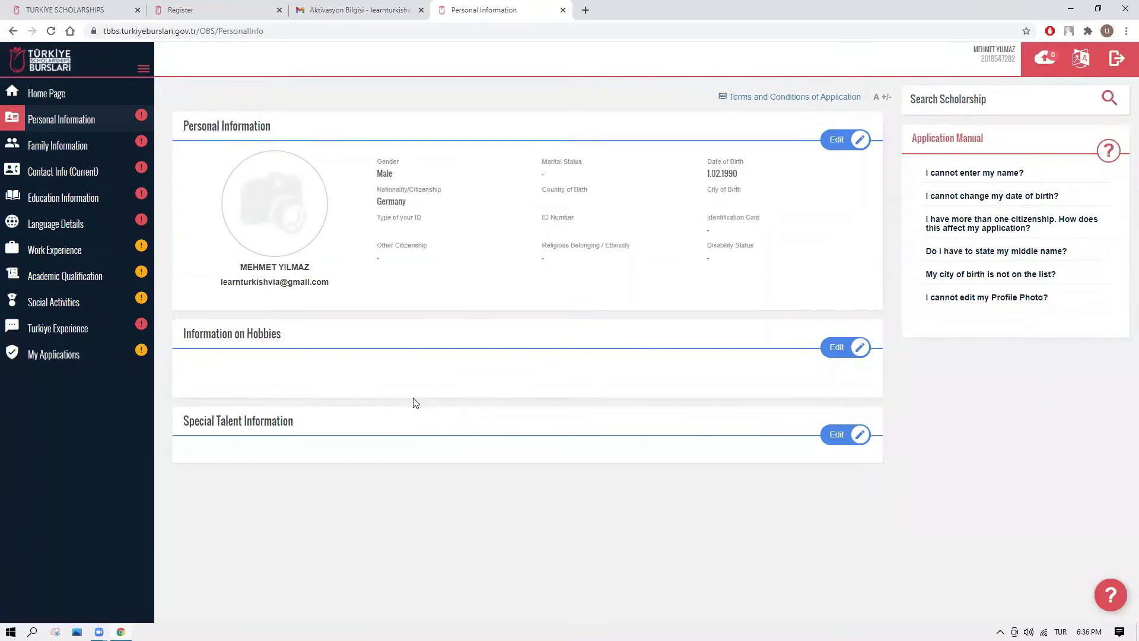
left_click(76, 149)
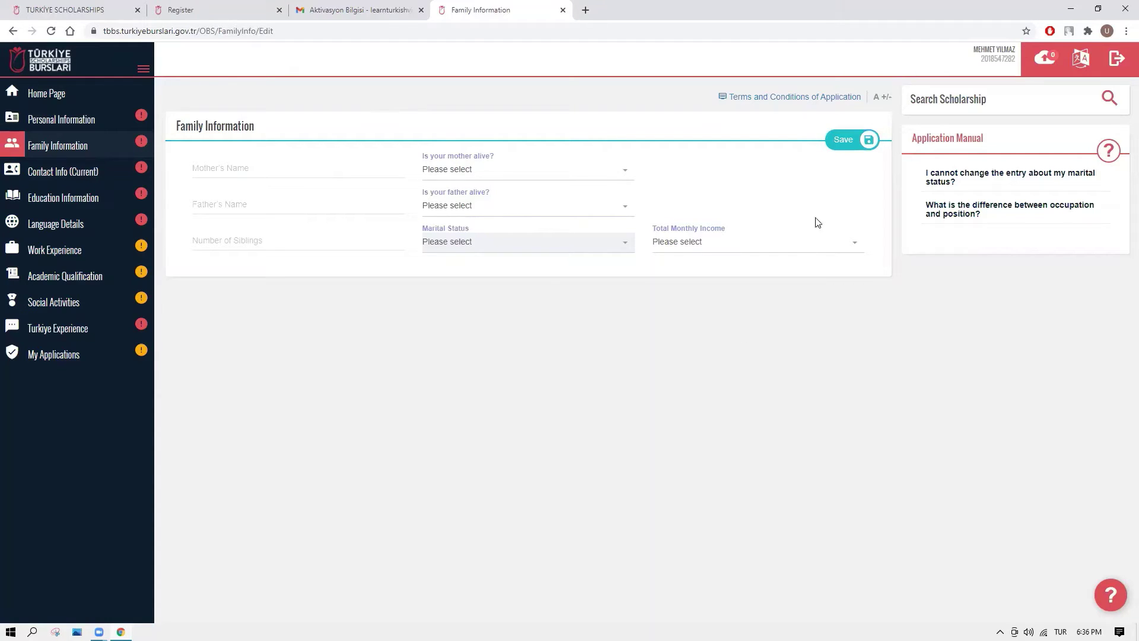
View the Contact Info (Current) form, then go to Education Information.
left_click(35, 174)
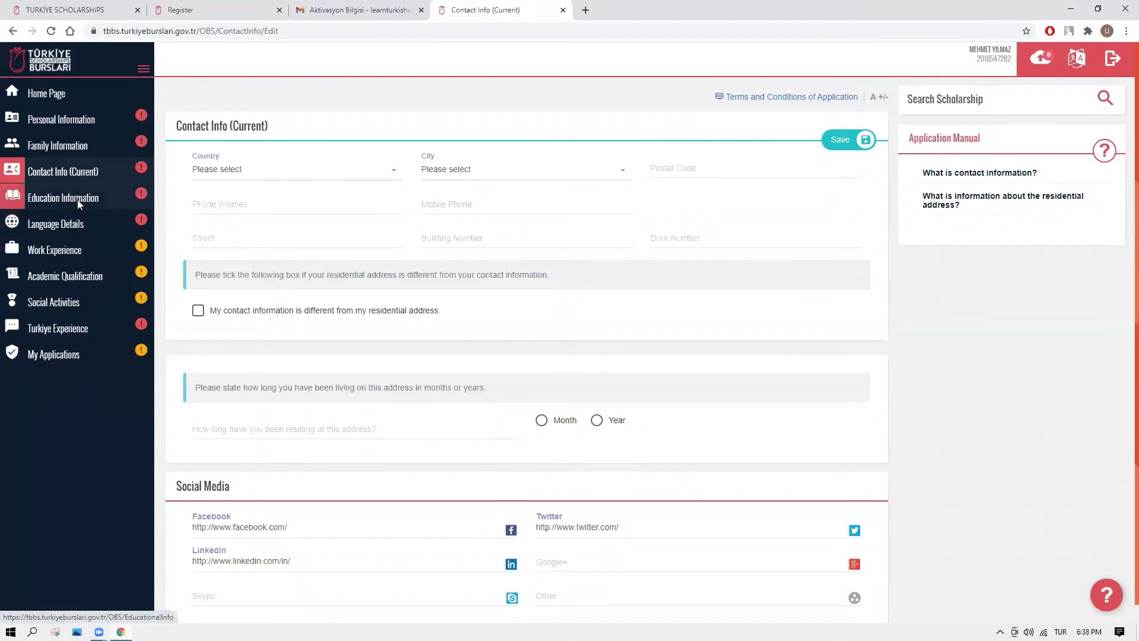
left_click(78, 203)
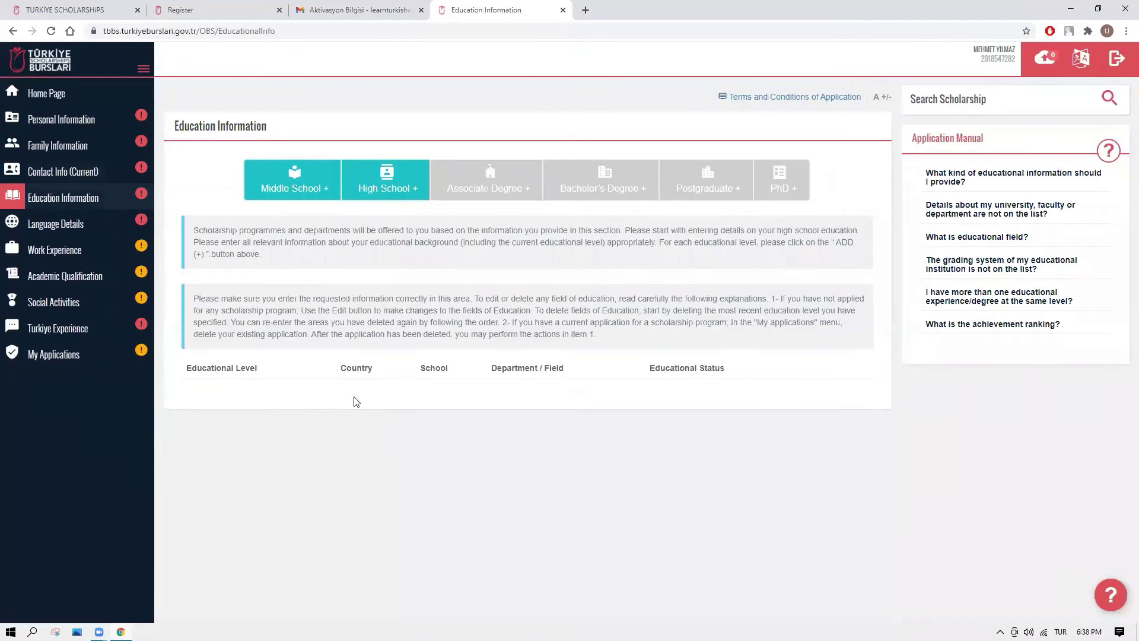
Open the empty High School Information form, then move on to the Language Details page.
left_click(364, 192)
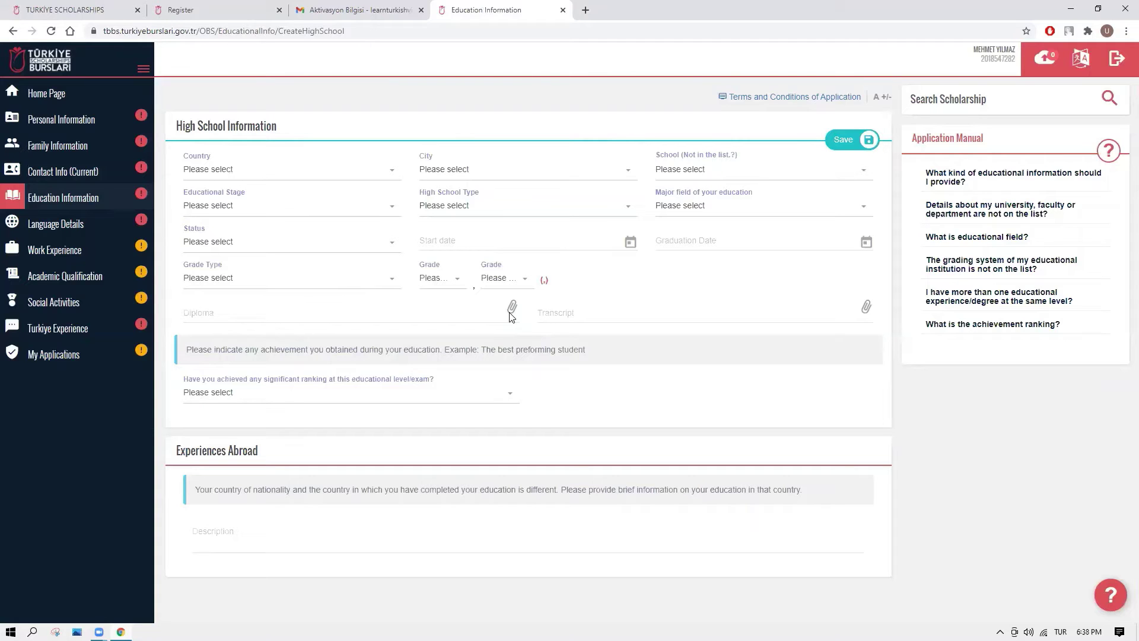
left_click(79, 231)
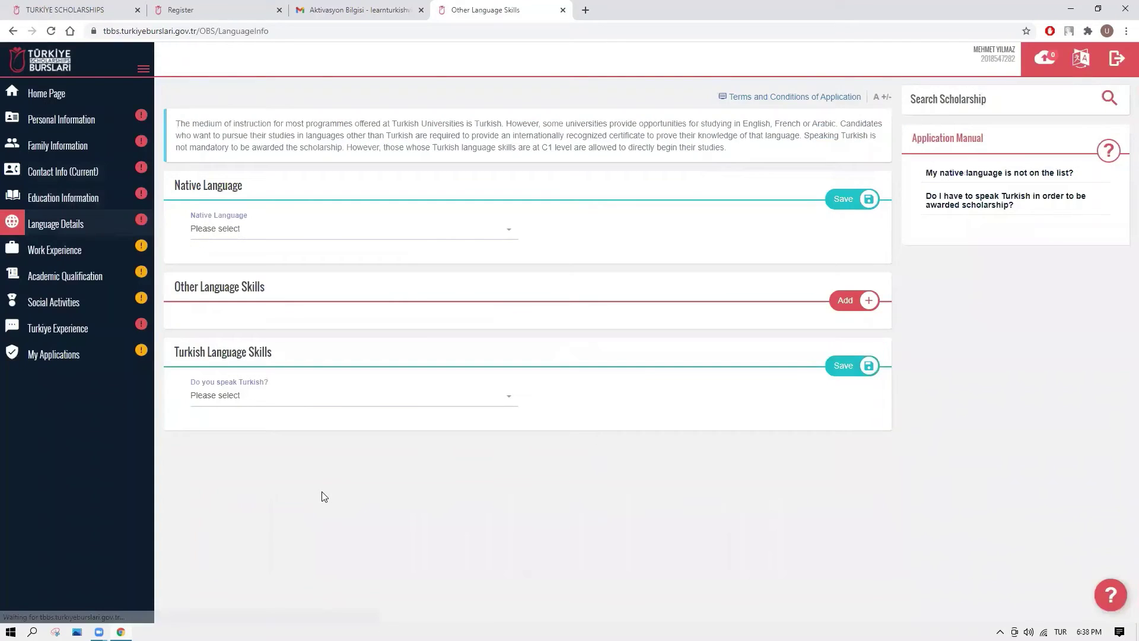
left_click(307, 236)
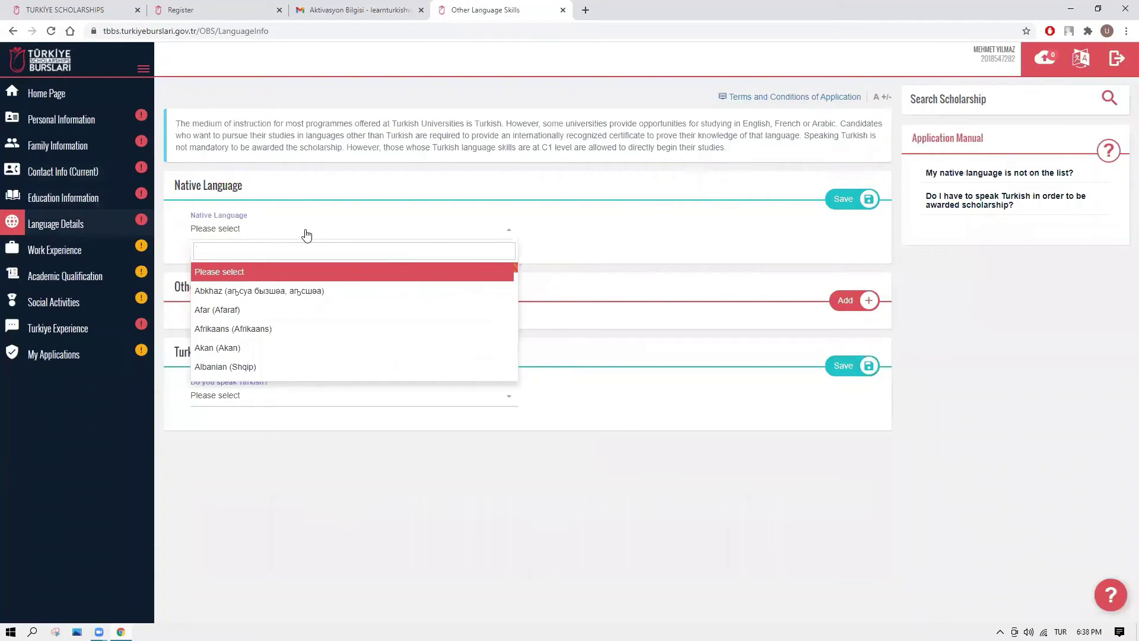
left_click(554, 520)
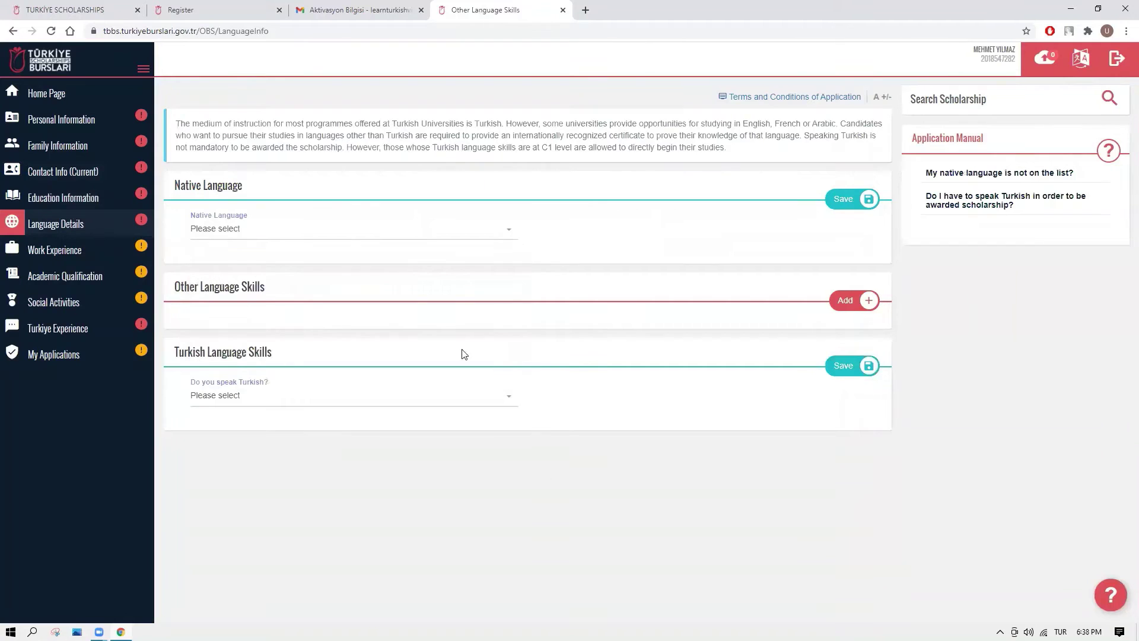
left_click(846, 300)
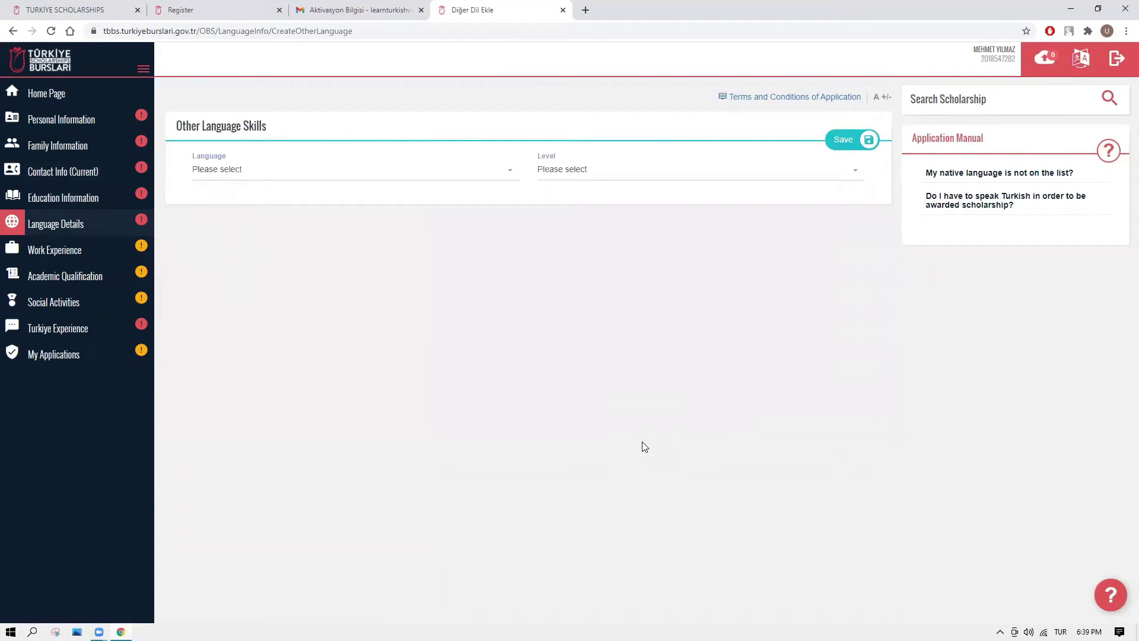
left_click(395, 178)
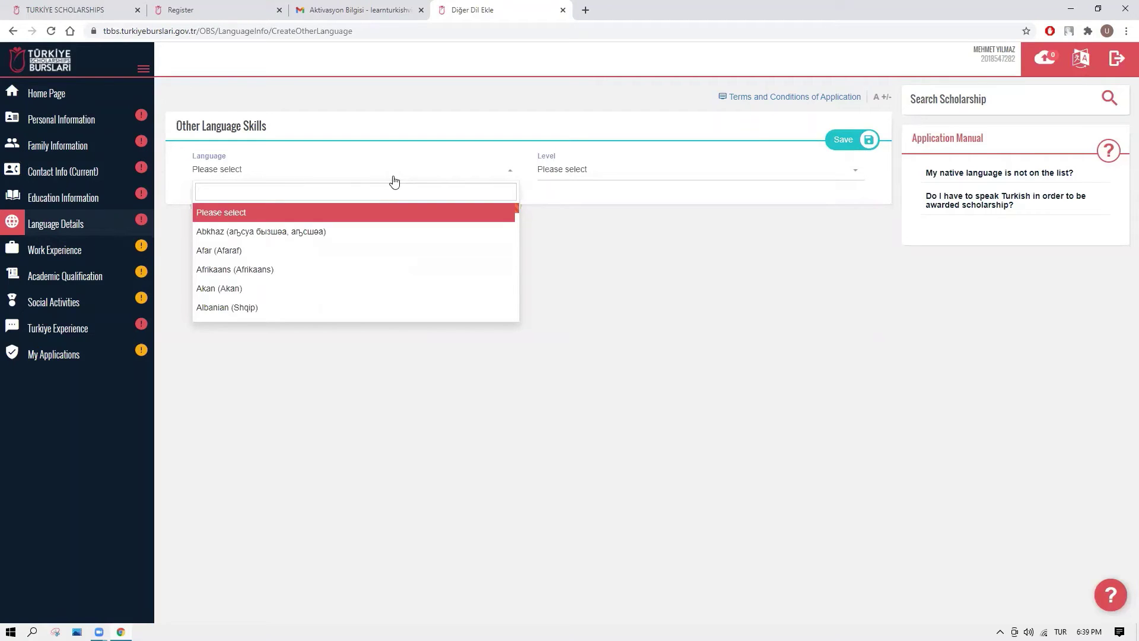
left_click(588, 244)
left_click(572, 170)
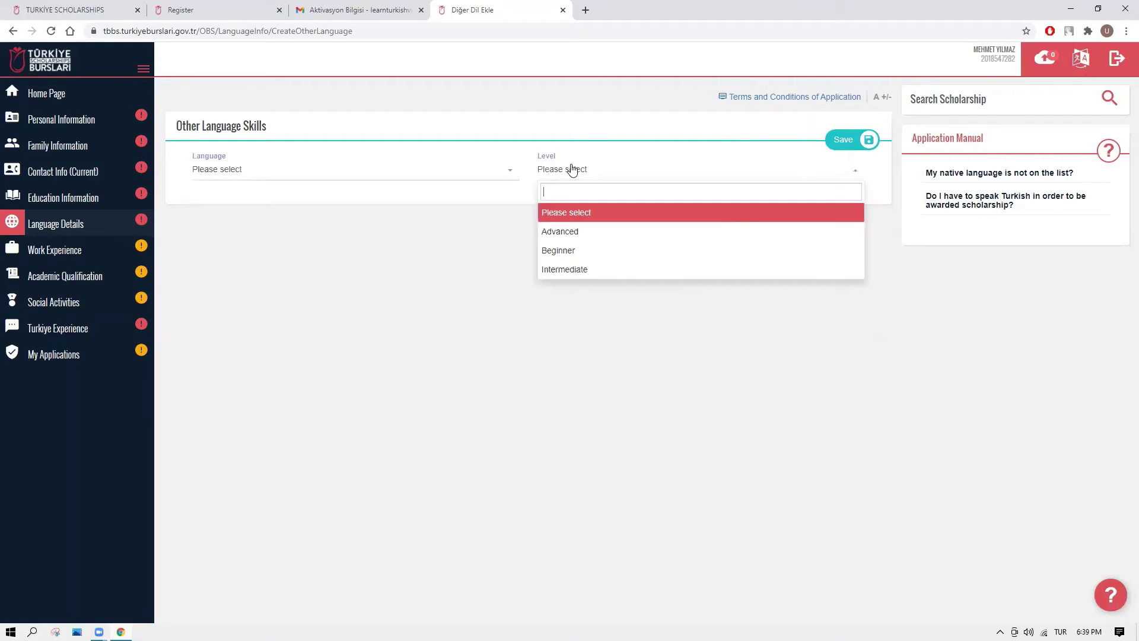
left_click(343, 345)
left_click(74, 223)
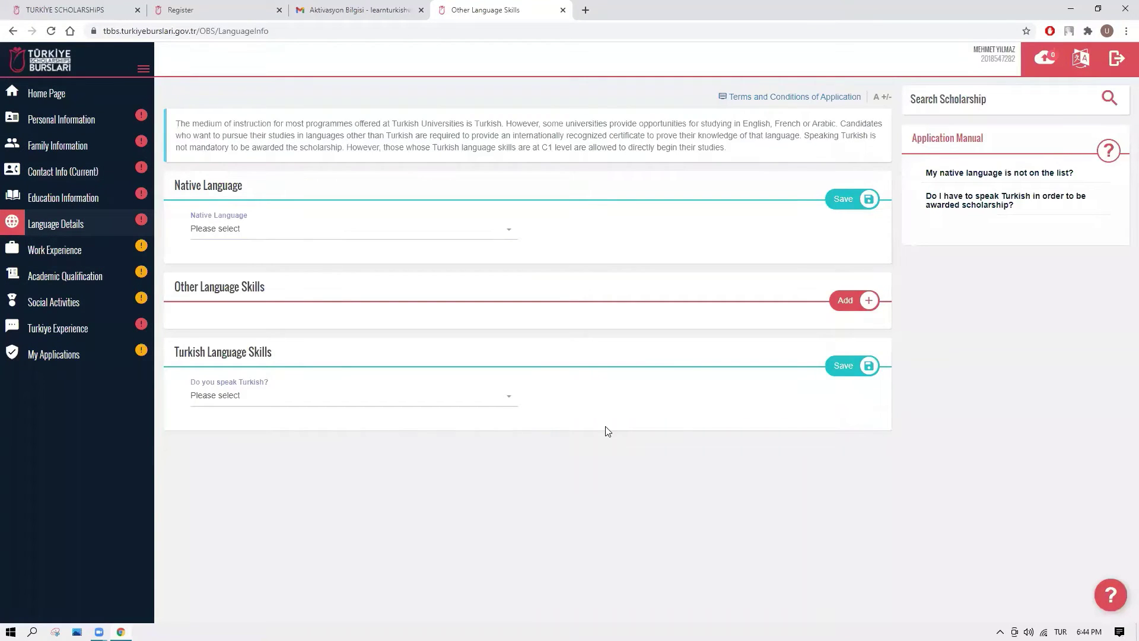
Answer Yes to speaking Turkish and to holding a Turkish certificate, then go to Work Experience.
left_click(381, 400)
left_click(298, 458)
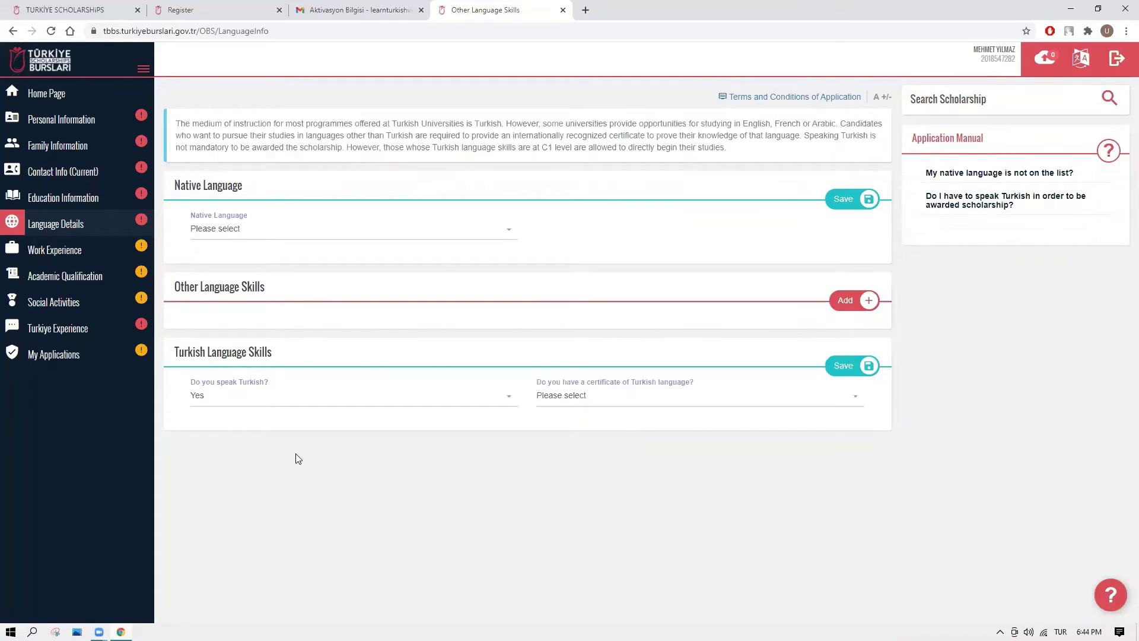
left_click(572, 404)
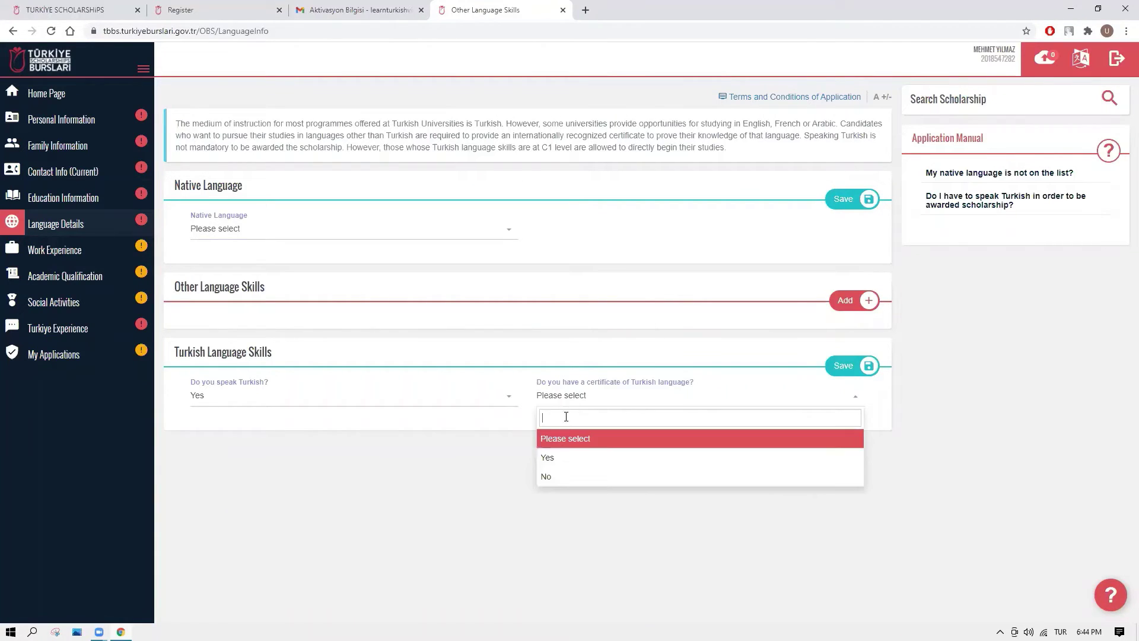
left_click(558, 459)
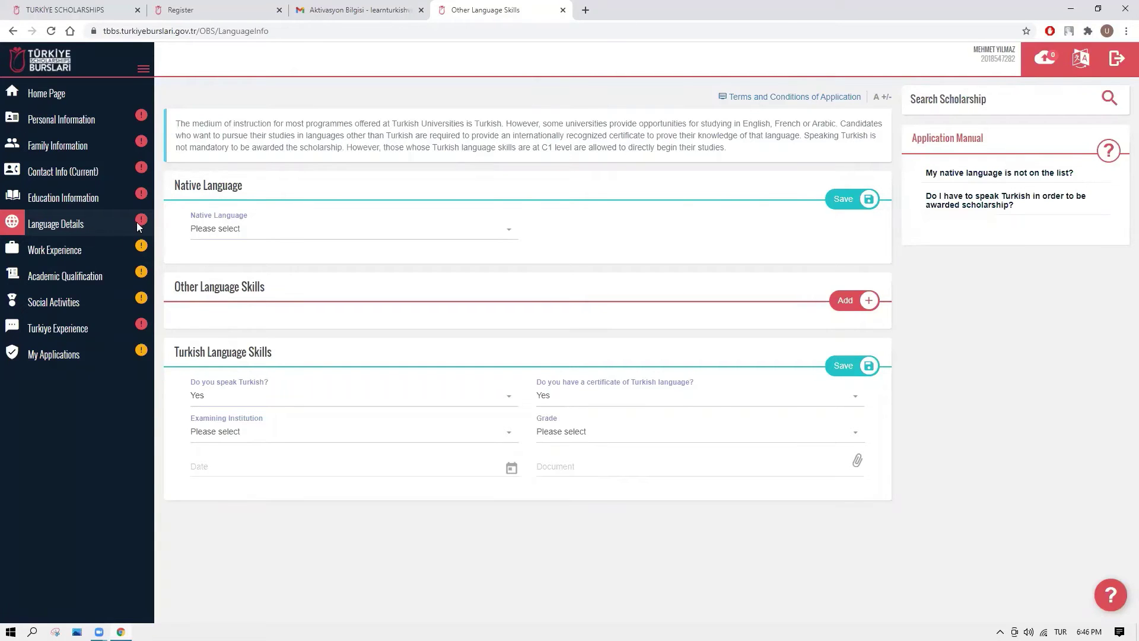
left_click(66, 253)
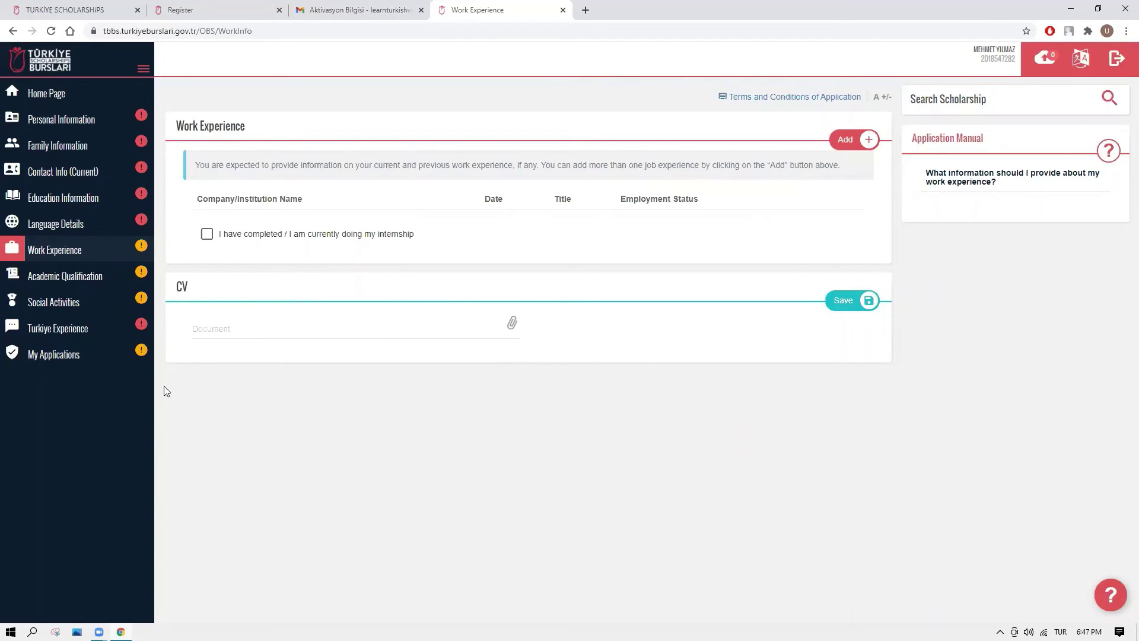
Browse Academic Qualification, Social Activities and Turkiye Experience, ending on the empty My Applications page.
left_click(89, 280)
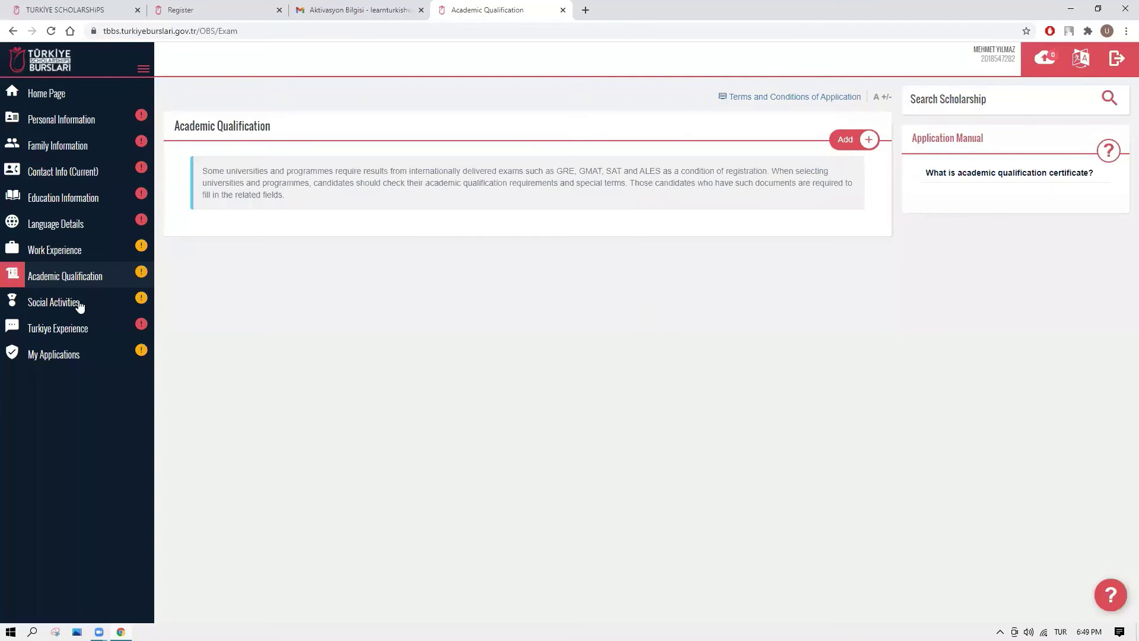
left_click(77, 304)
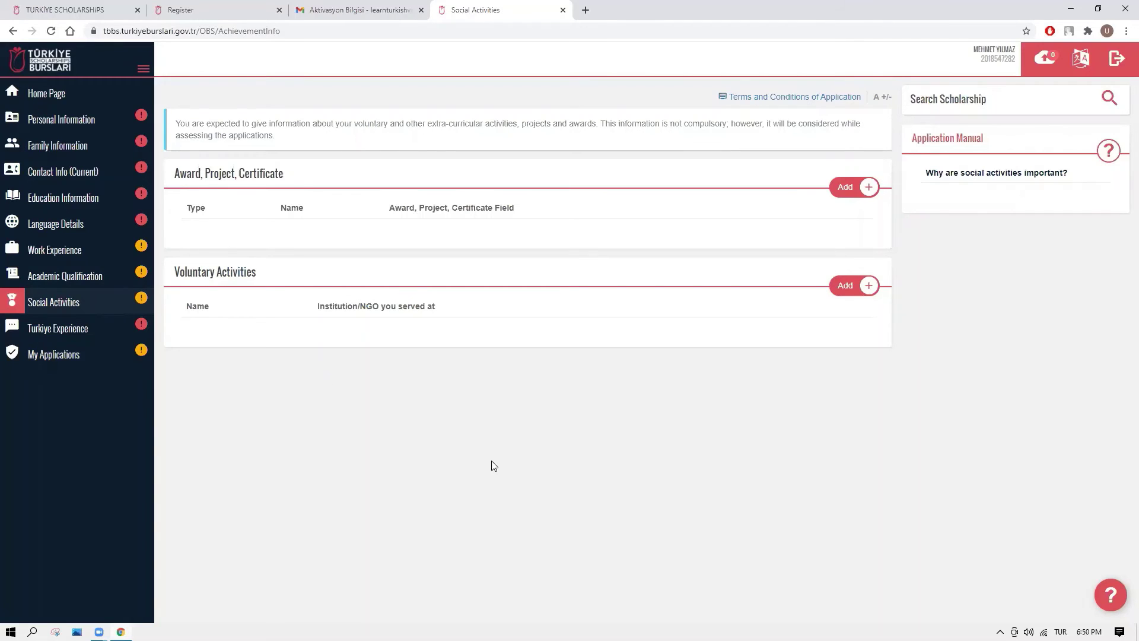
left_click(77, 329)
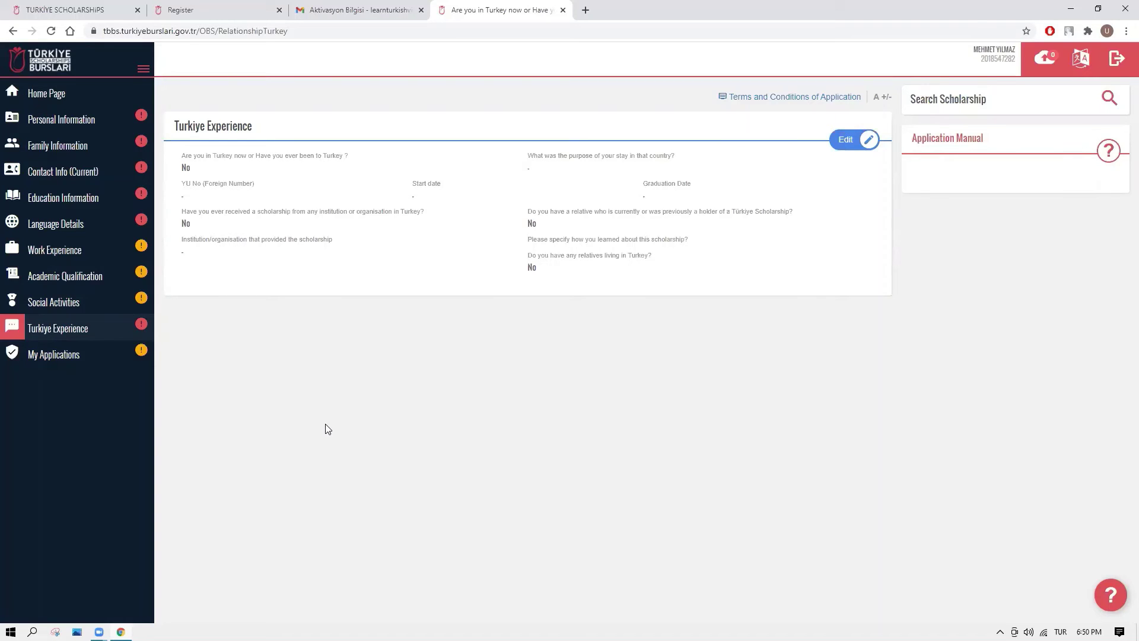
left_click(71, 353)
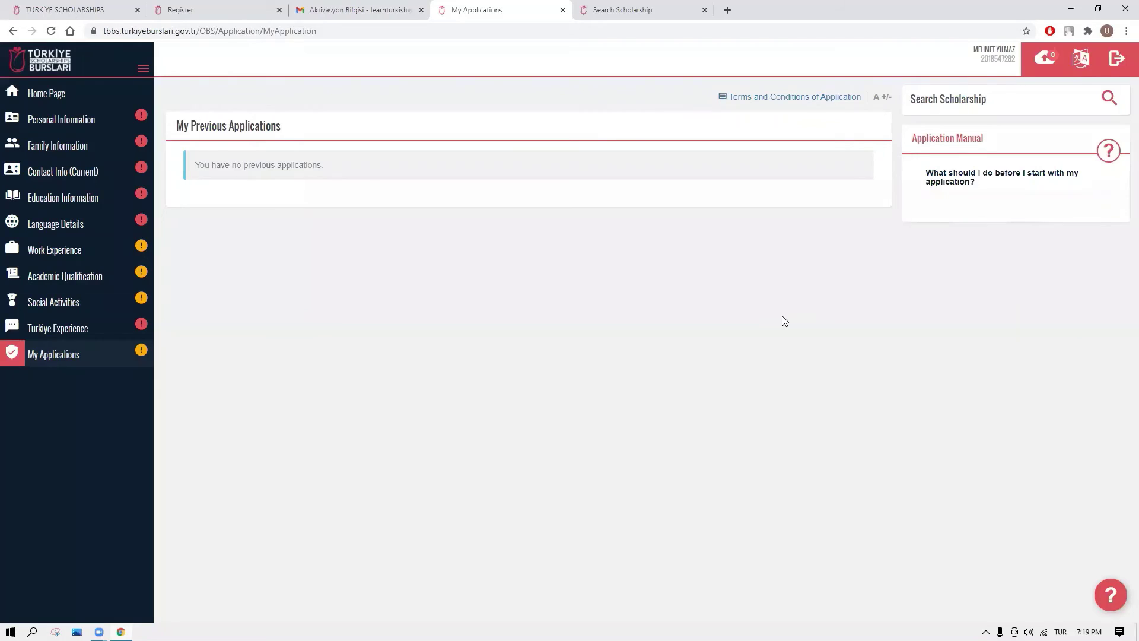
Run an unfiltered scholarship search in a new tab and jump to the last page (42) of 1027 departments.
left_click(1008, 107)
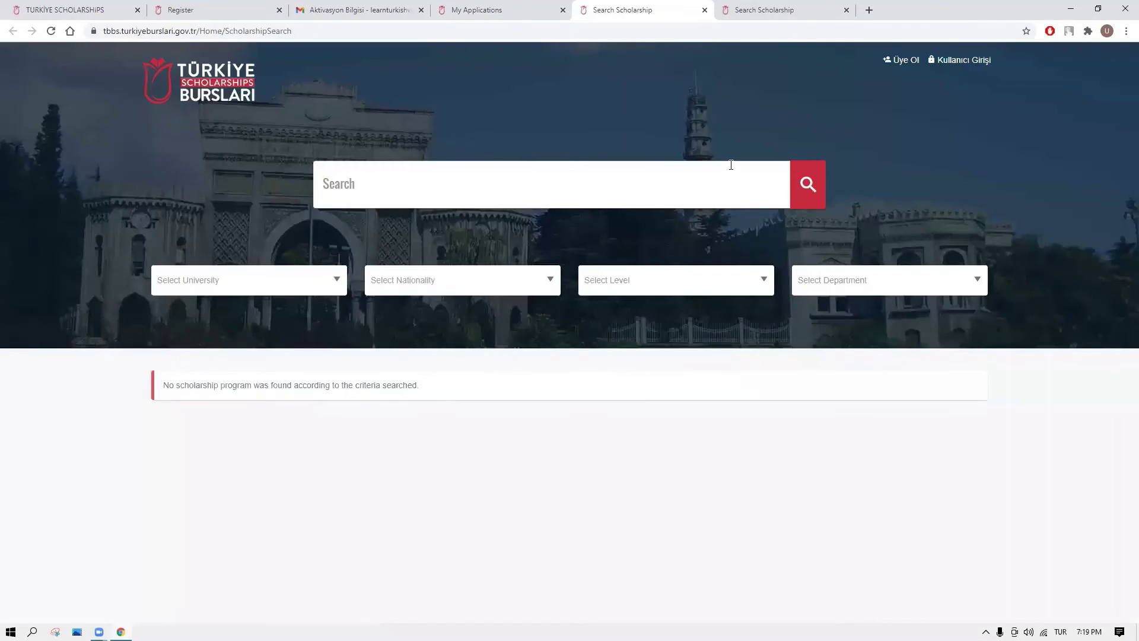
left_click(808, 187)
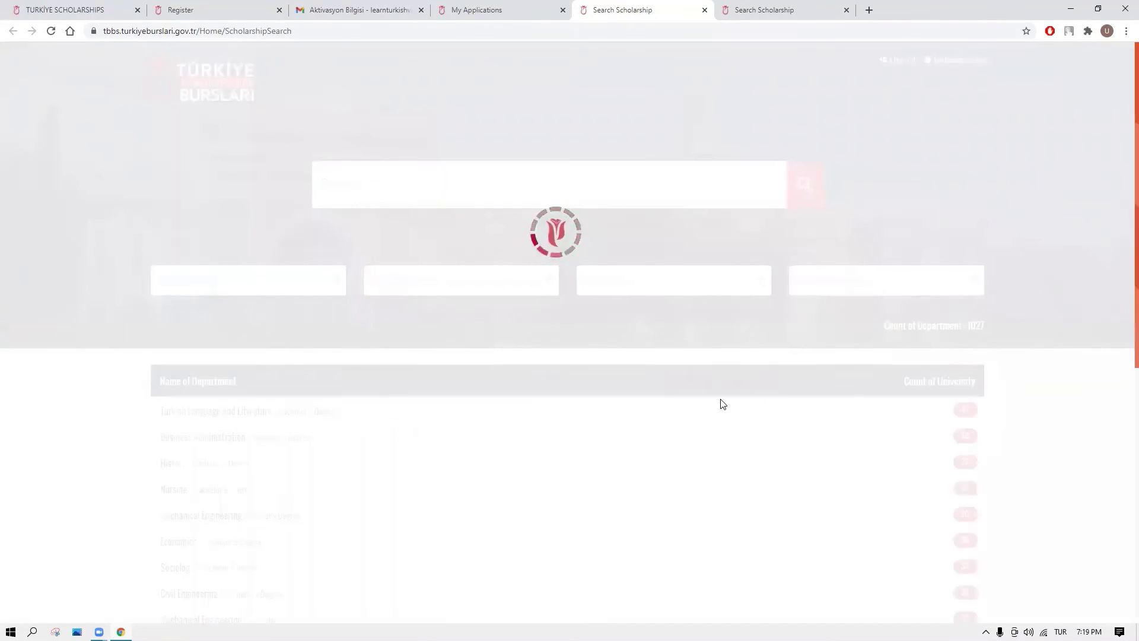
scroll(658, 453, "down", 1)
scroll(657, 452, "down", 7)
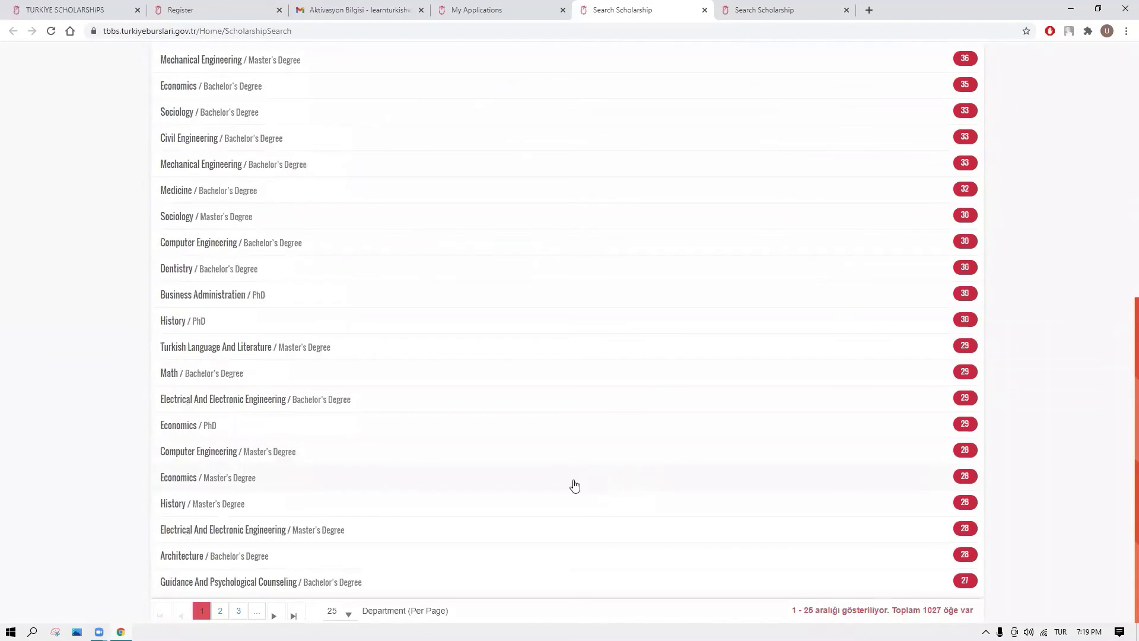
left_click(296, 614)
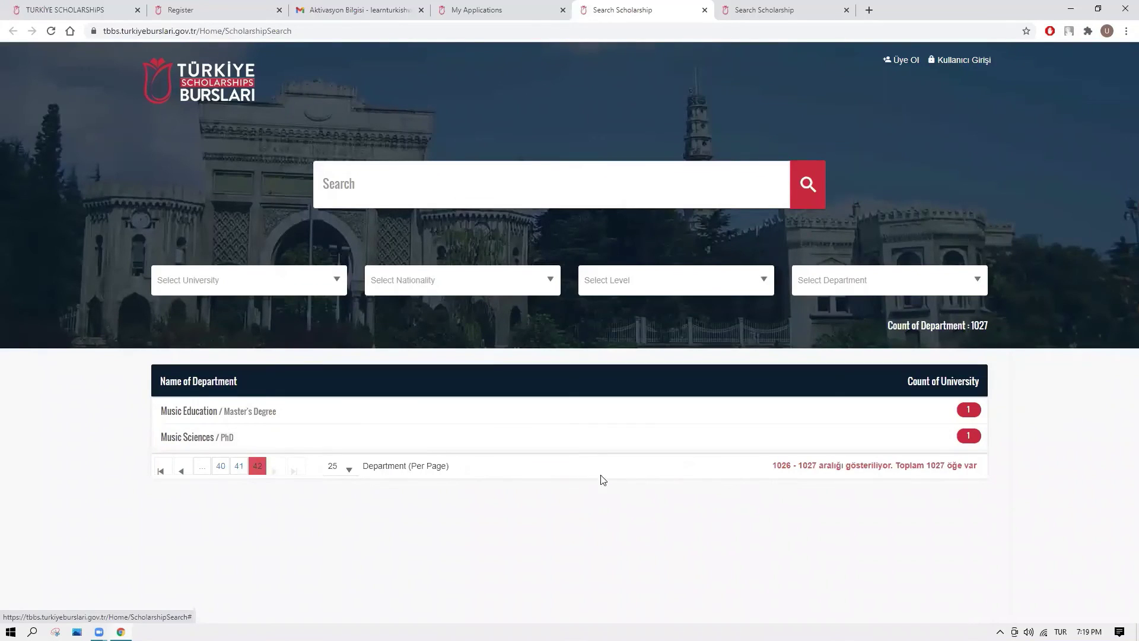
Set the search filters to nationality GERMANY and level BACHELOR'S DEGREE.
left_click(479, 283)
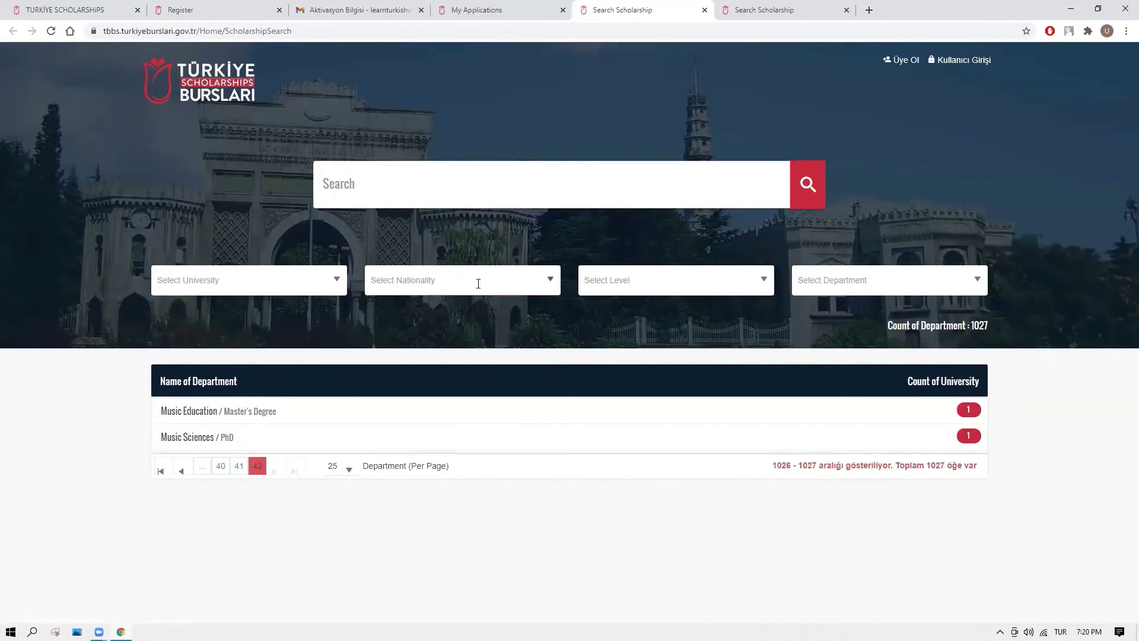
type("GERMAN")
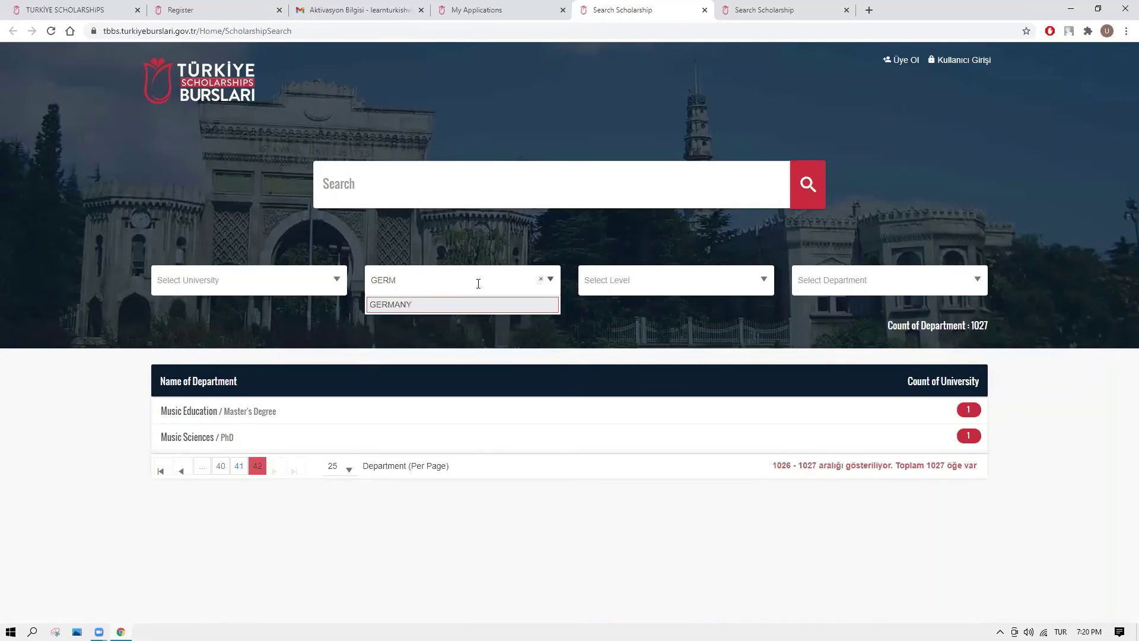
left_click(472, 301)
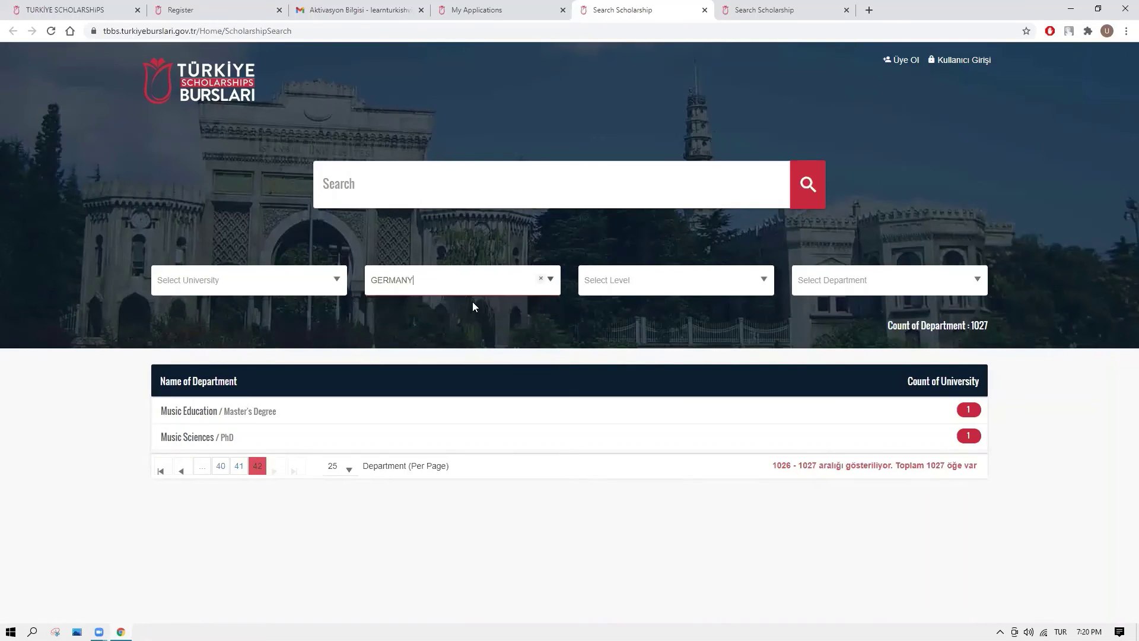
left_click(762, 281)
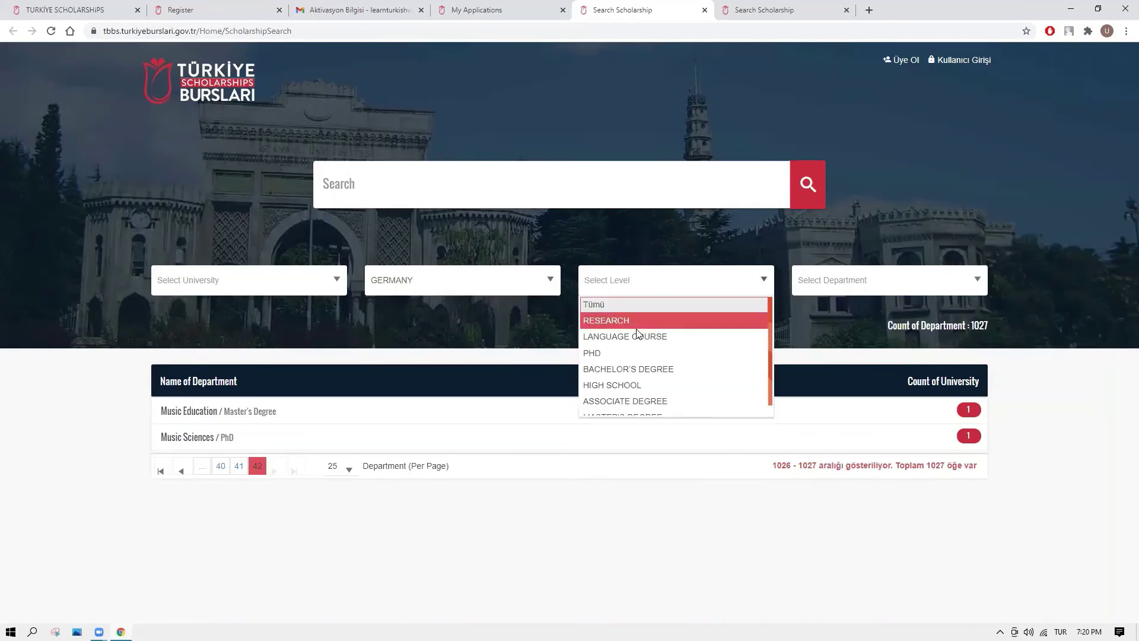
scroll(626, 371, "down", 1)
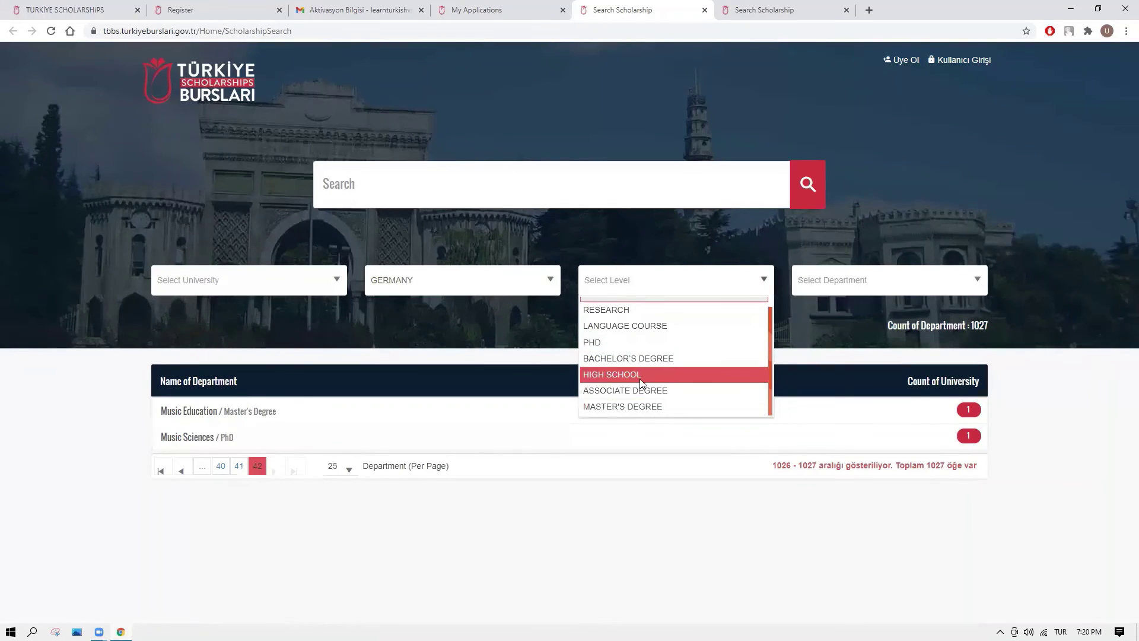
left_click(641, 359)
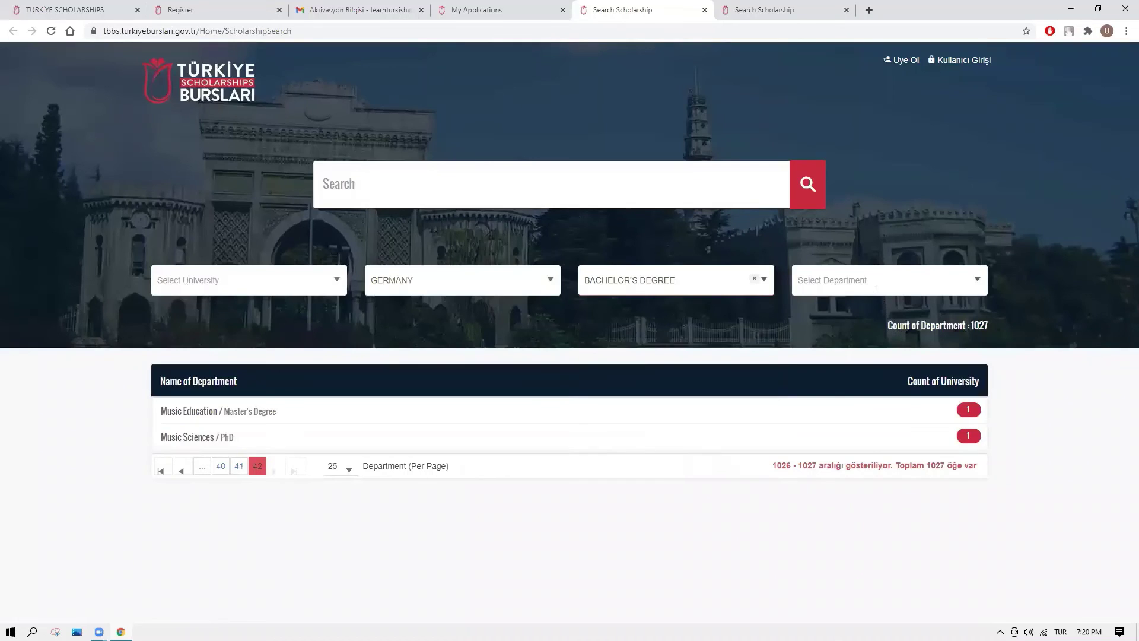
Choose COMPUTER ENGINEERING as the department and search, yielding 9 departments.
left_click(974, 284)
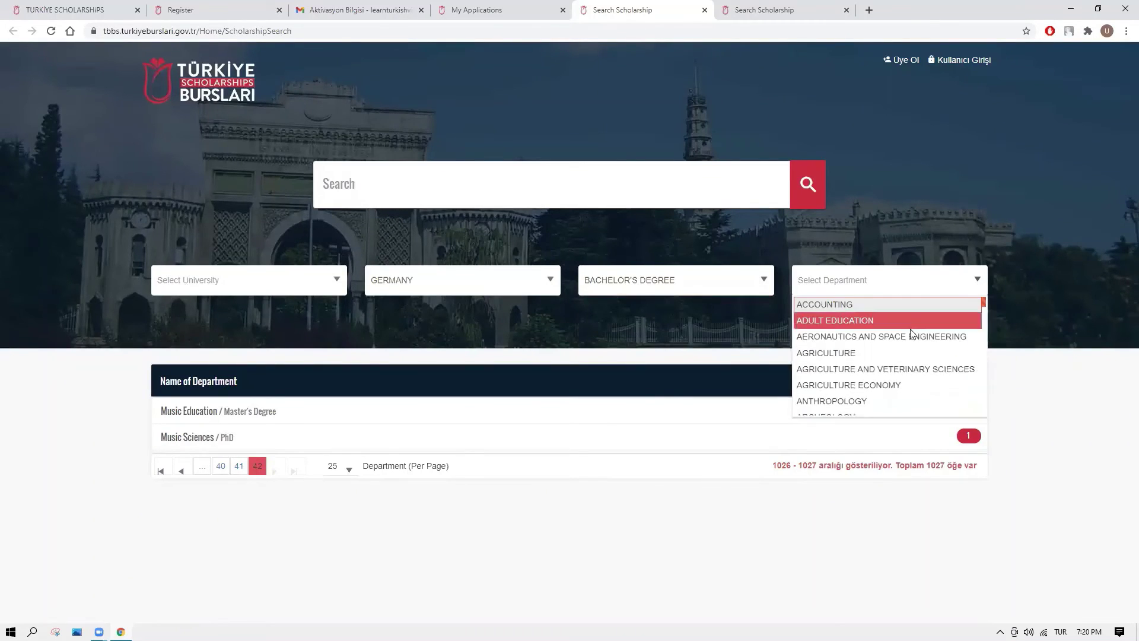
scroll(878, 365, "down", 3)
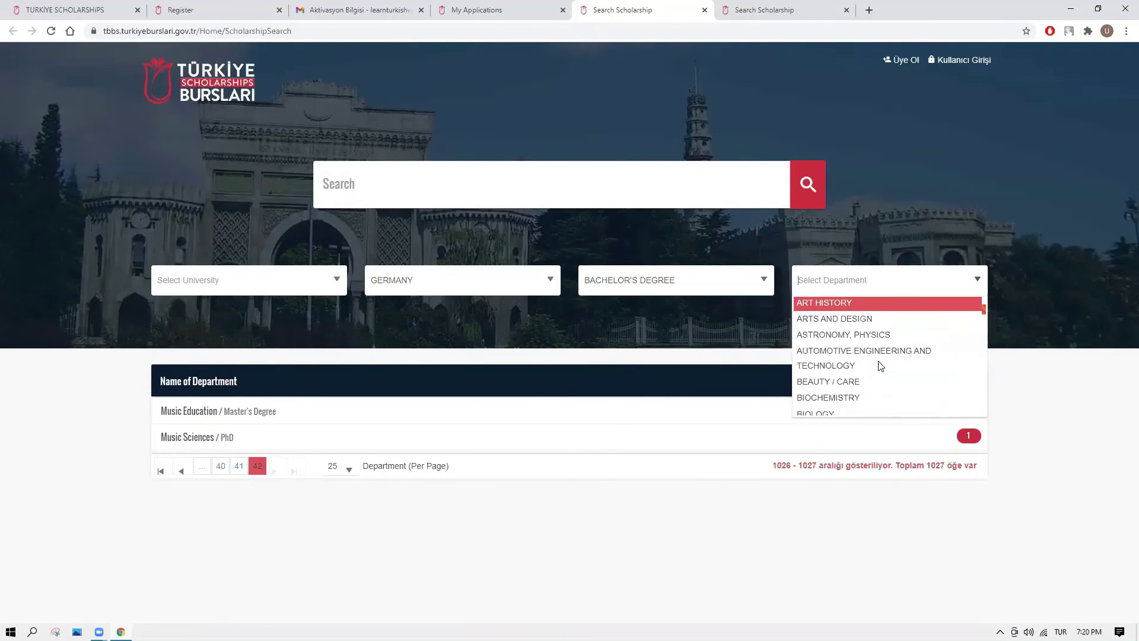
scroll(880, 365, "down", 5)
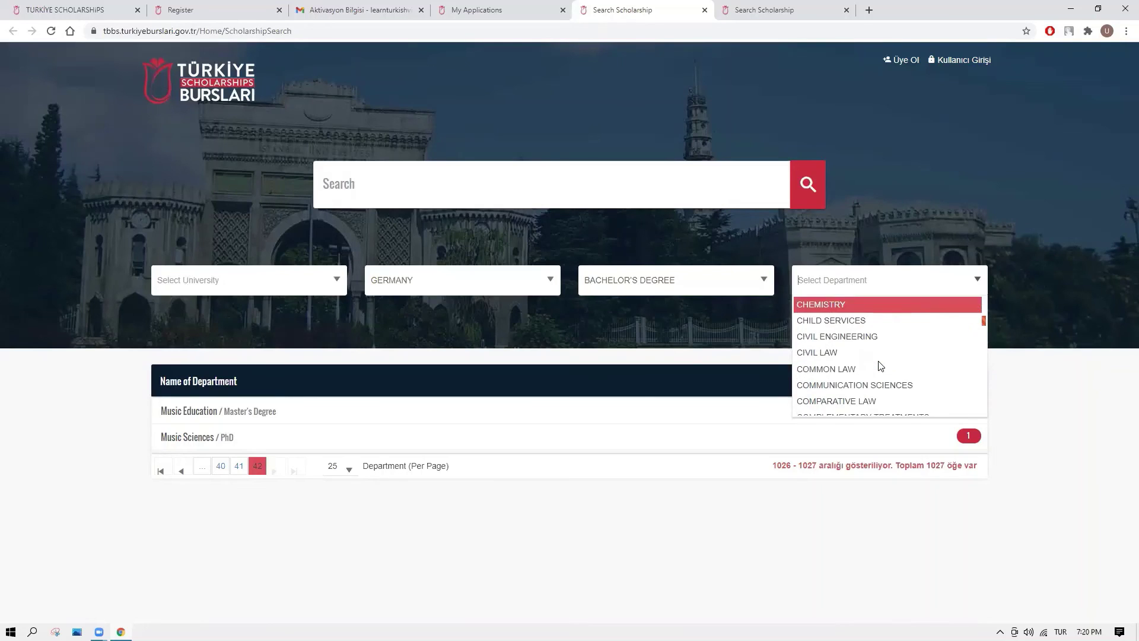
scroll(878, 366, "down", 2)
left_click(879, 370)
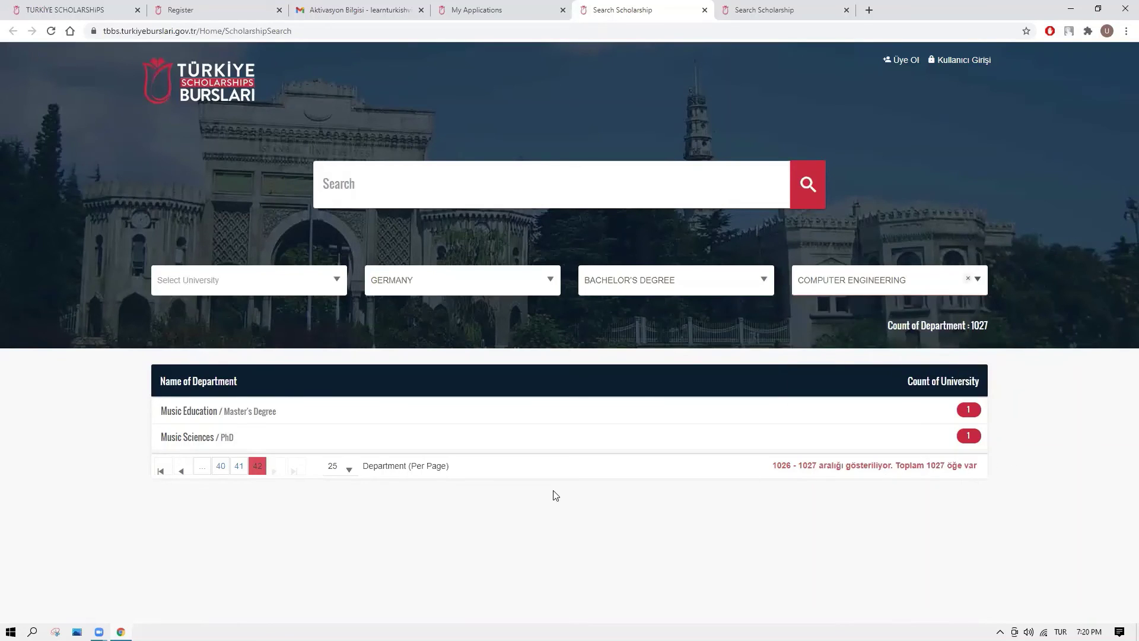
left_click(810, 197)
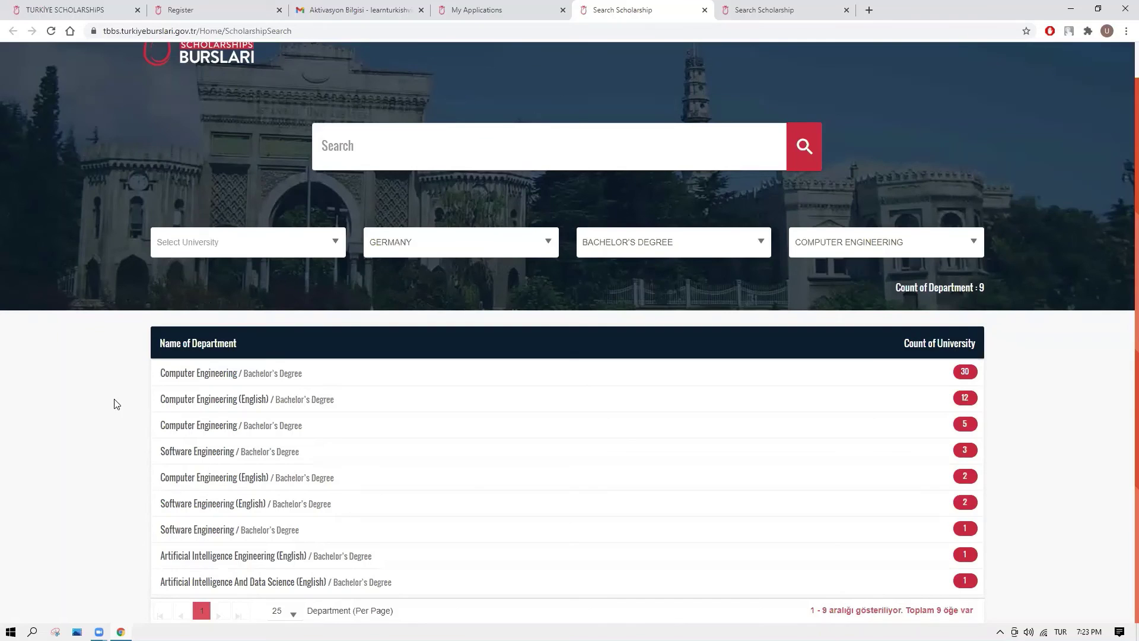
List the 30 Computer Engineering universities and expand Ankara and Galatasaray University programme details.
left_click(170, 377)
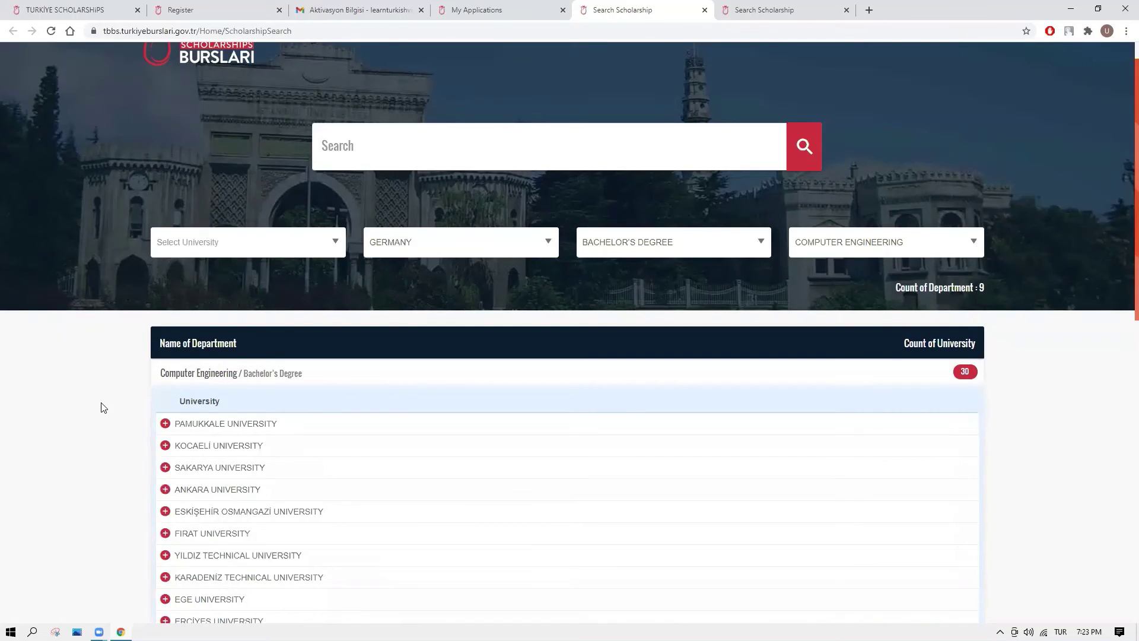
scroll(106, 482, "down", 1)
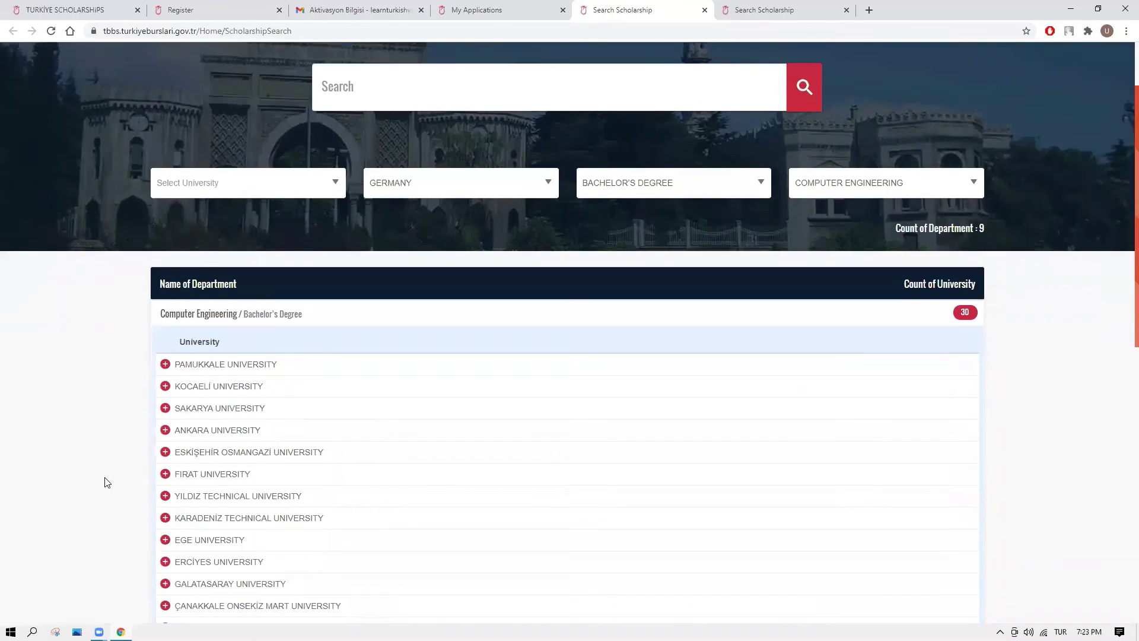
left_click(165, 431)
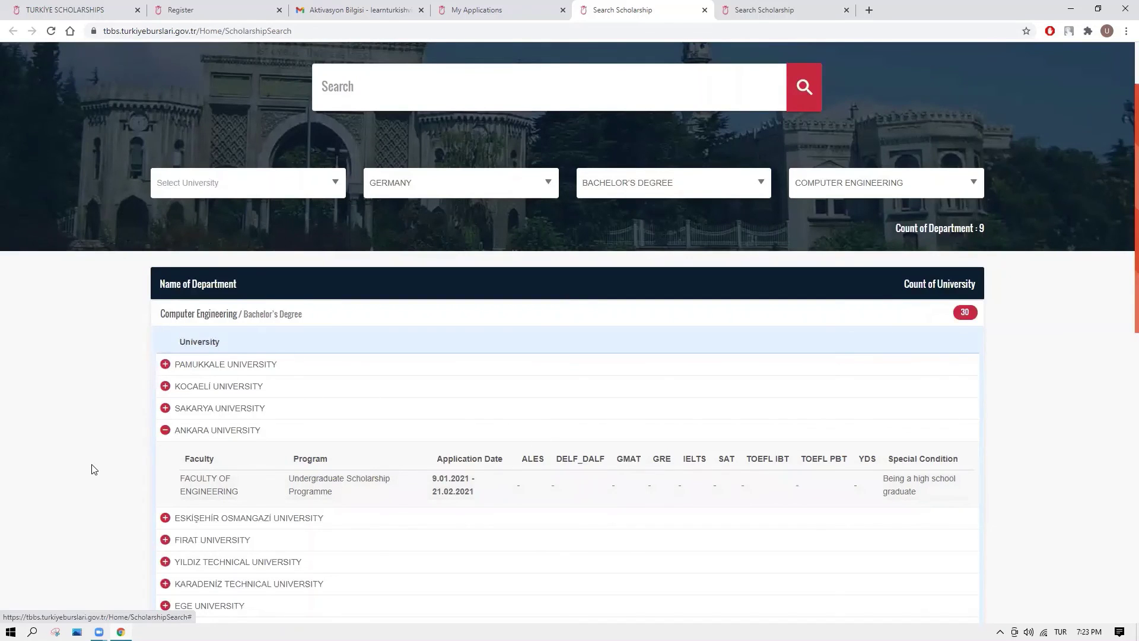
scroll(92, 468, "down", 2)
scroll(92, 469, "down", 2)
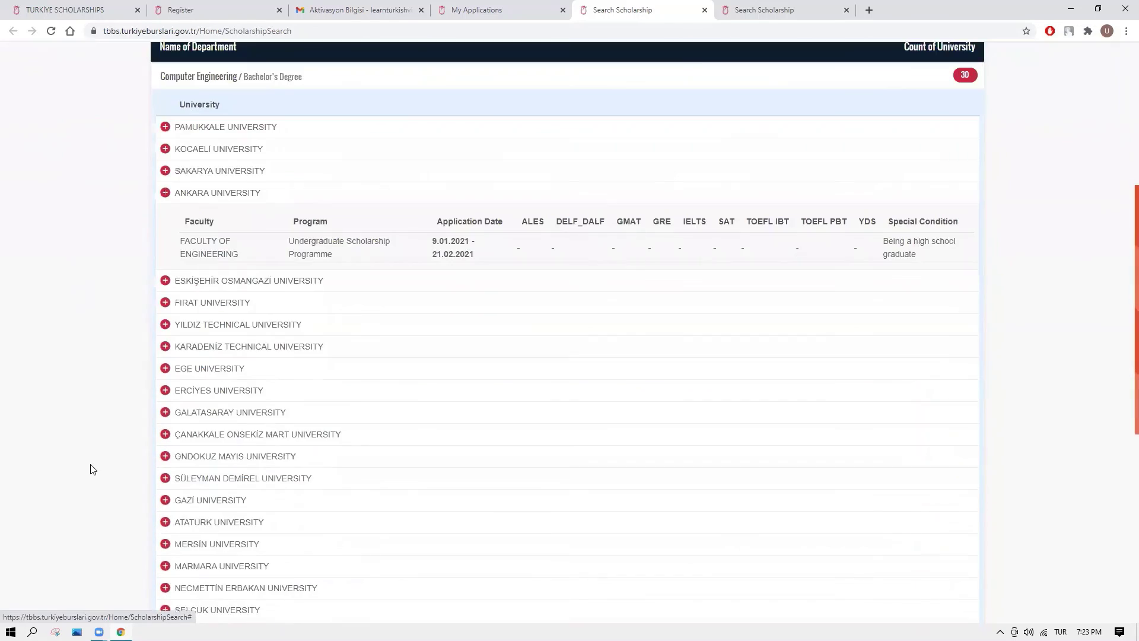
left_click(165, 412)
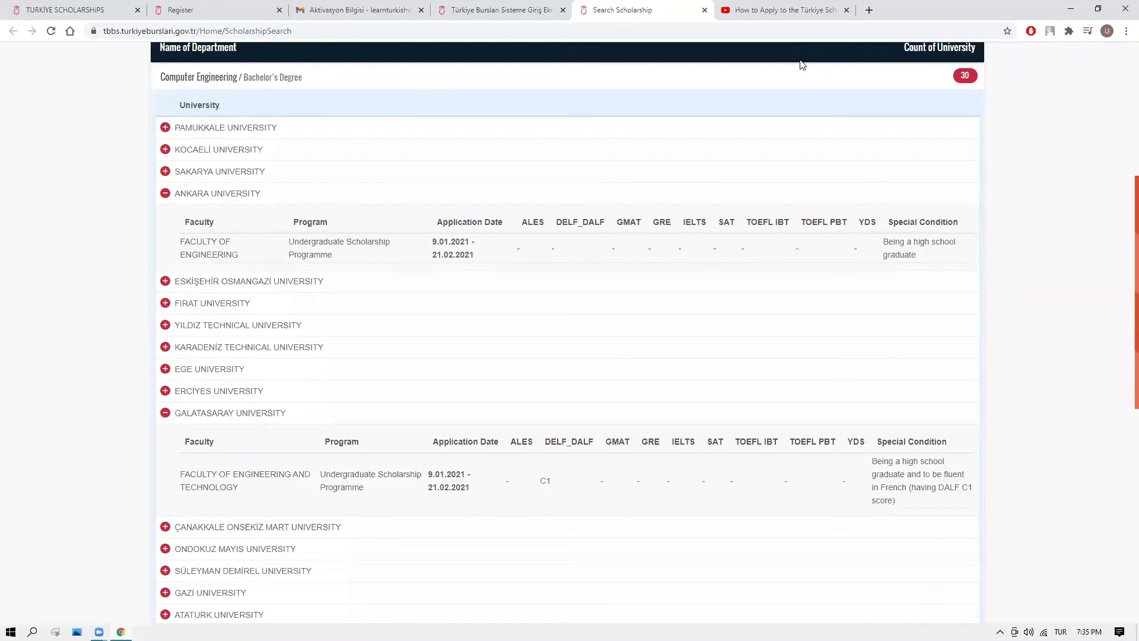
Switch to the YouTube tab showing 'How to Apply to the Türkiye Scholarships - 2016 [EN-TR]'.
left_click(796, 13)
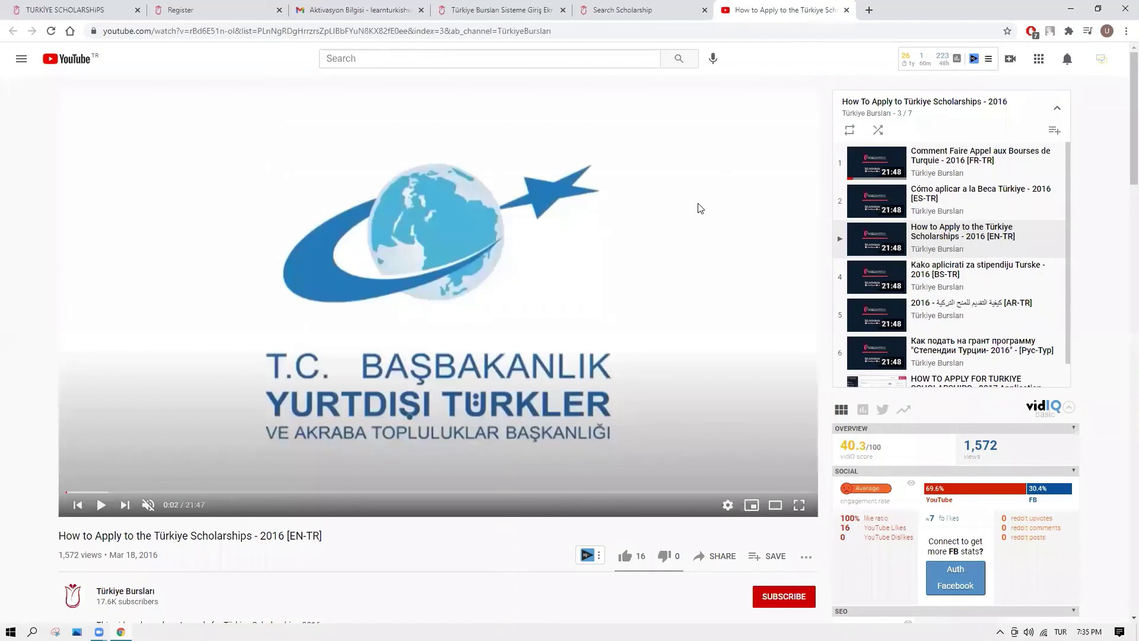